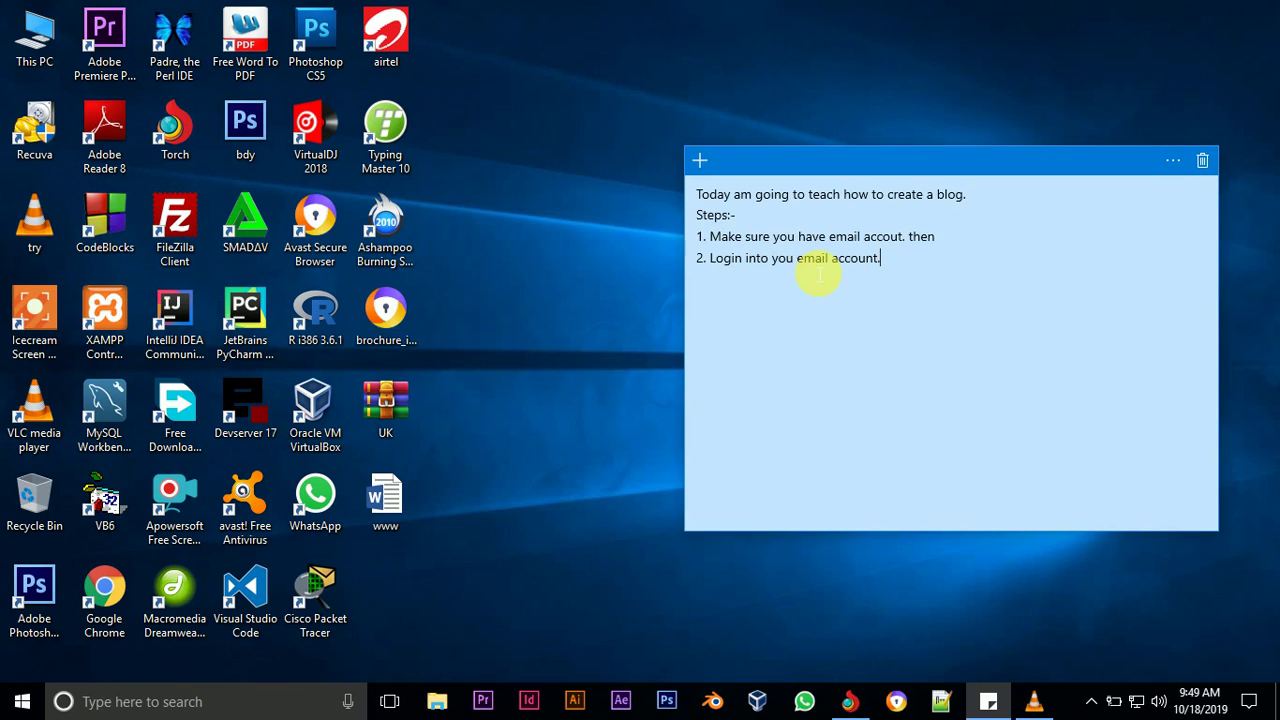
Minimize the sticky note, switch to the Torch browser and choose the first listed account for Google sign-in.
{"action": "left_click", "coordinate": [988, 700]}
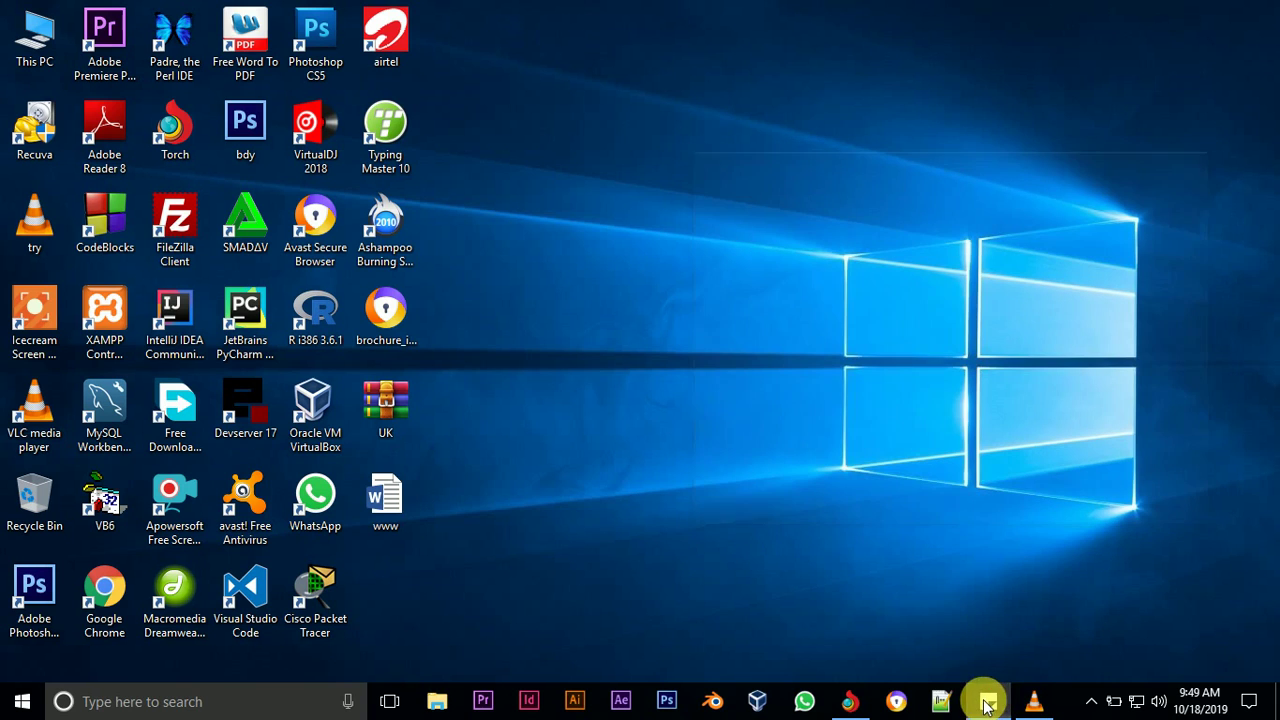
{"action": "left_click", "coordinate": [848, 699]}
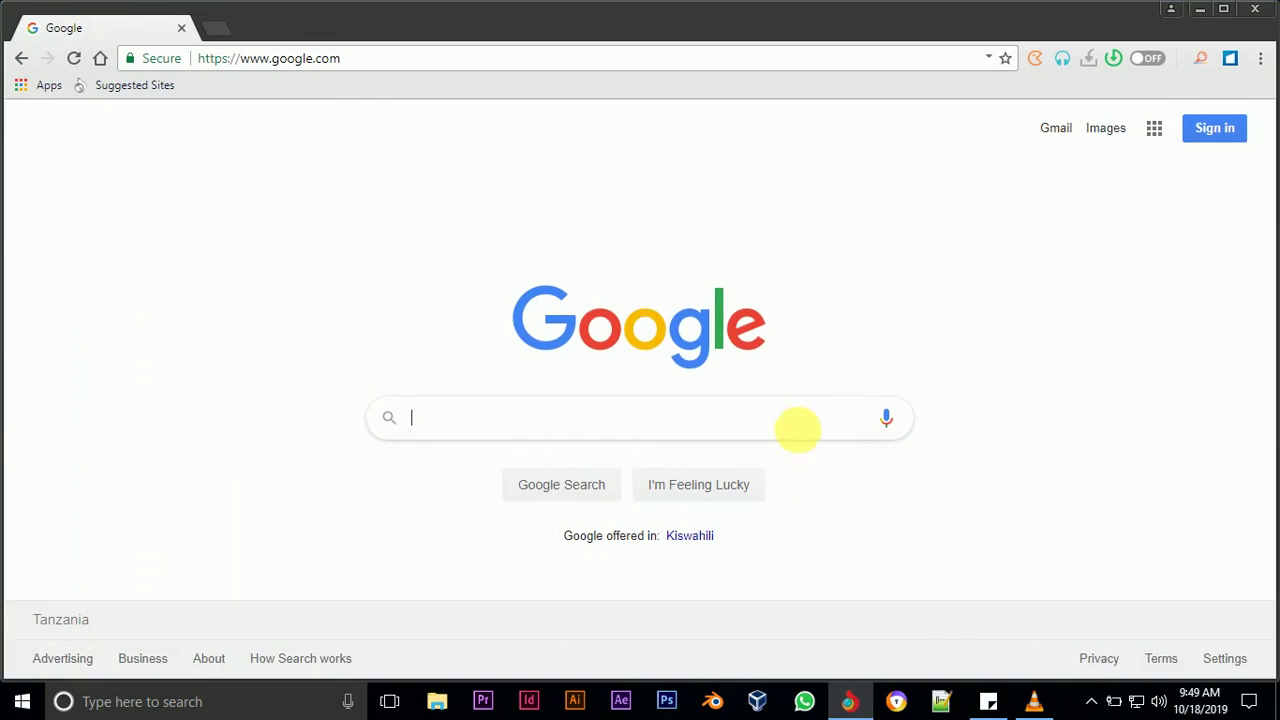
{"action": "left_click", "coordinate": [1212, 131]}
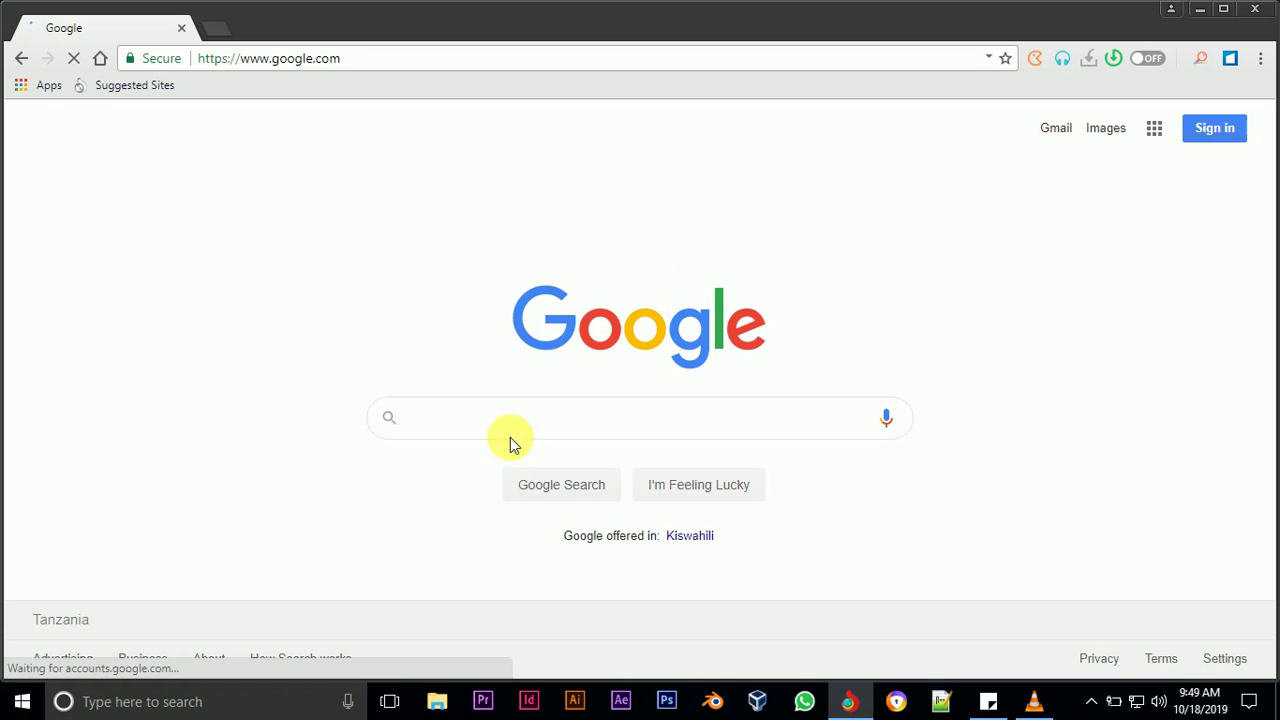
{"action": "left_click", "coordinate": [1214, 129]}
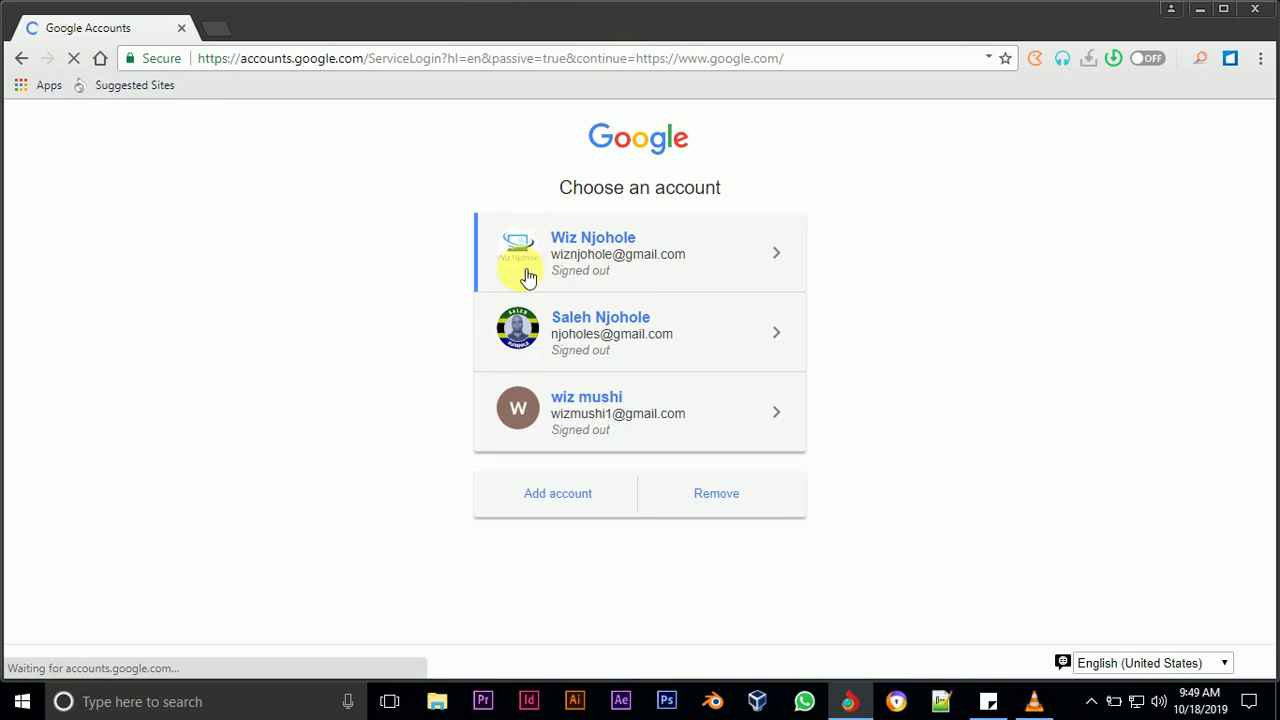
{"action": "left_click", "coordinate": [597, 244]}
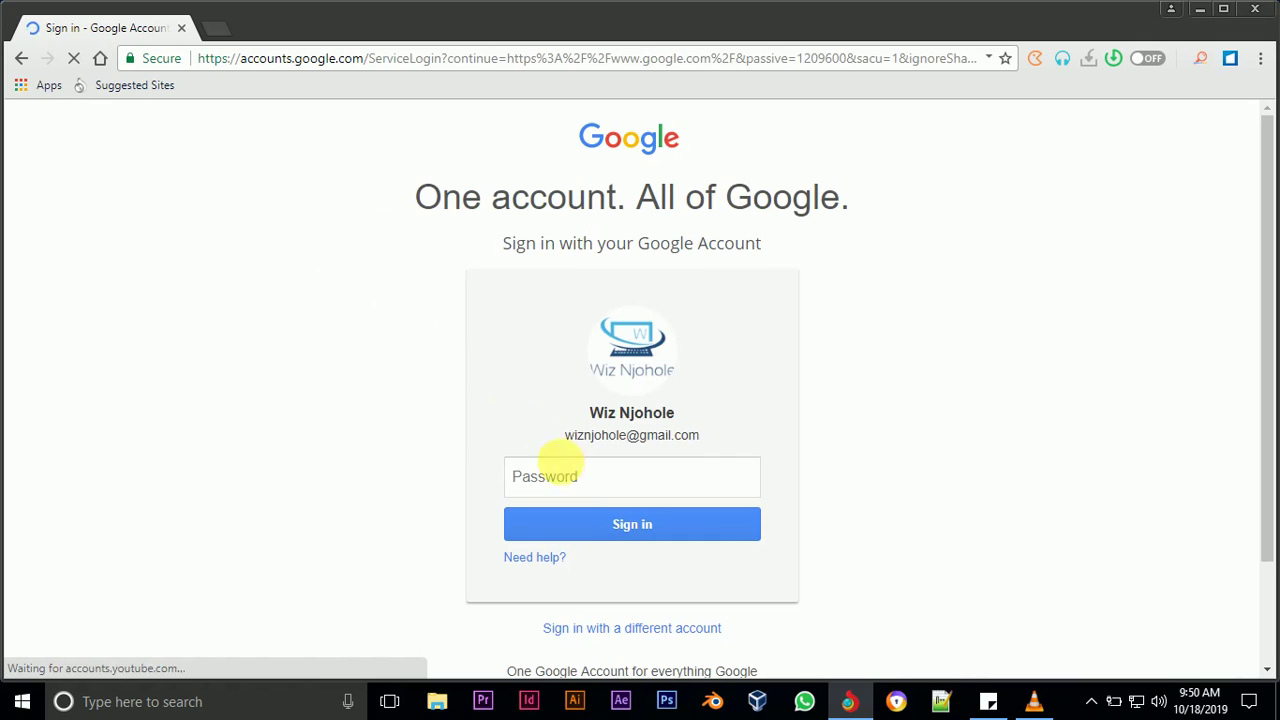
Enter the account password and sign in to Google.
{"action": "left_click", "coordinate": [601, 482]}
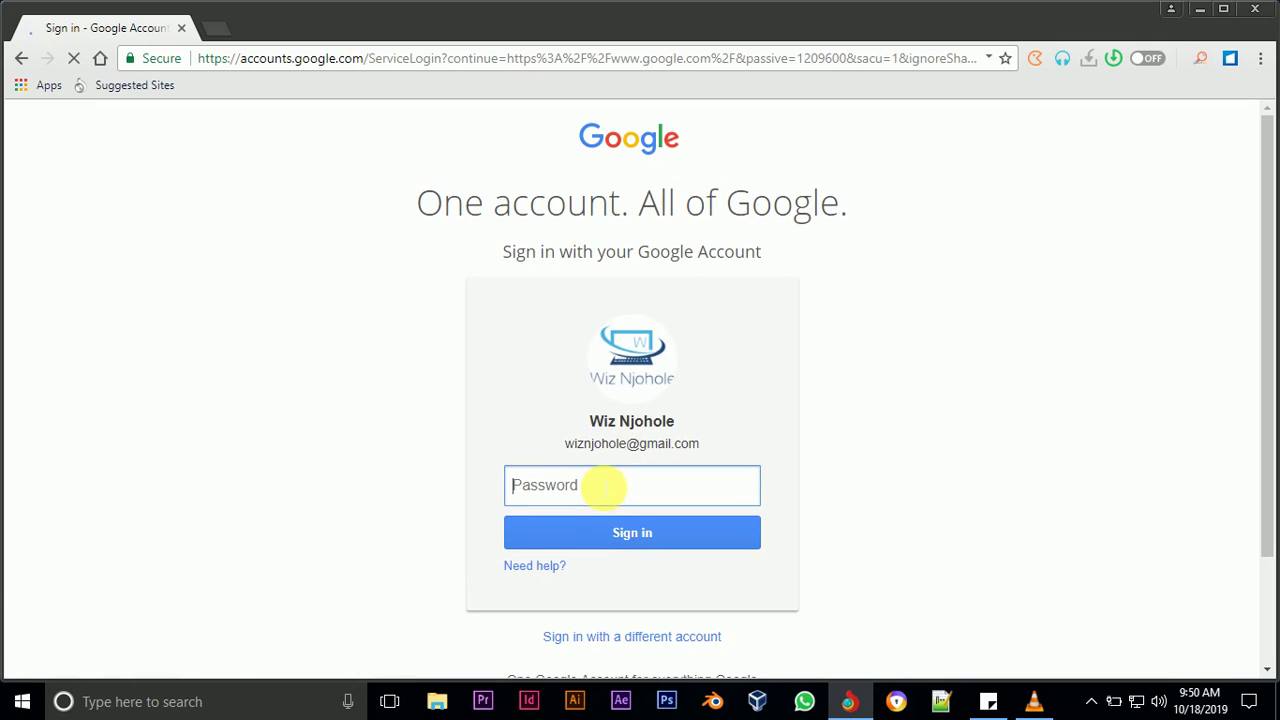
{"action": "type", "text": "••"}
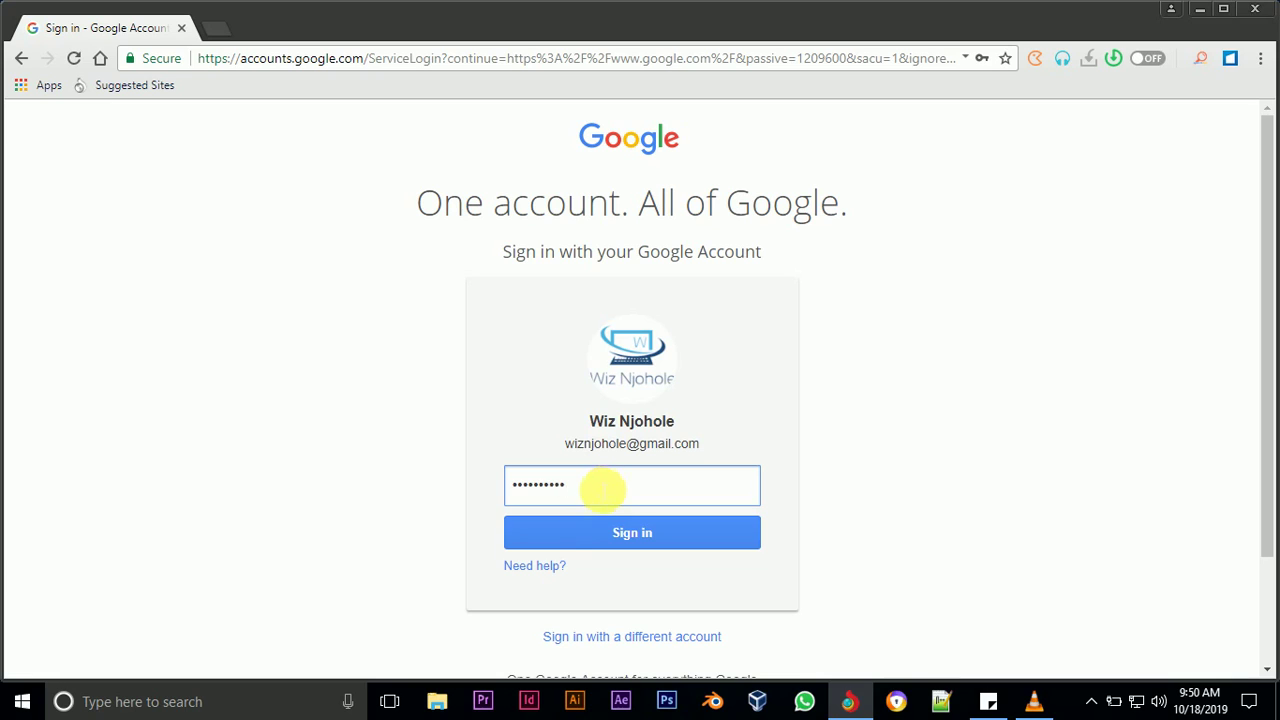
{"action": "left_click", "coordinate": [606, 537]}
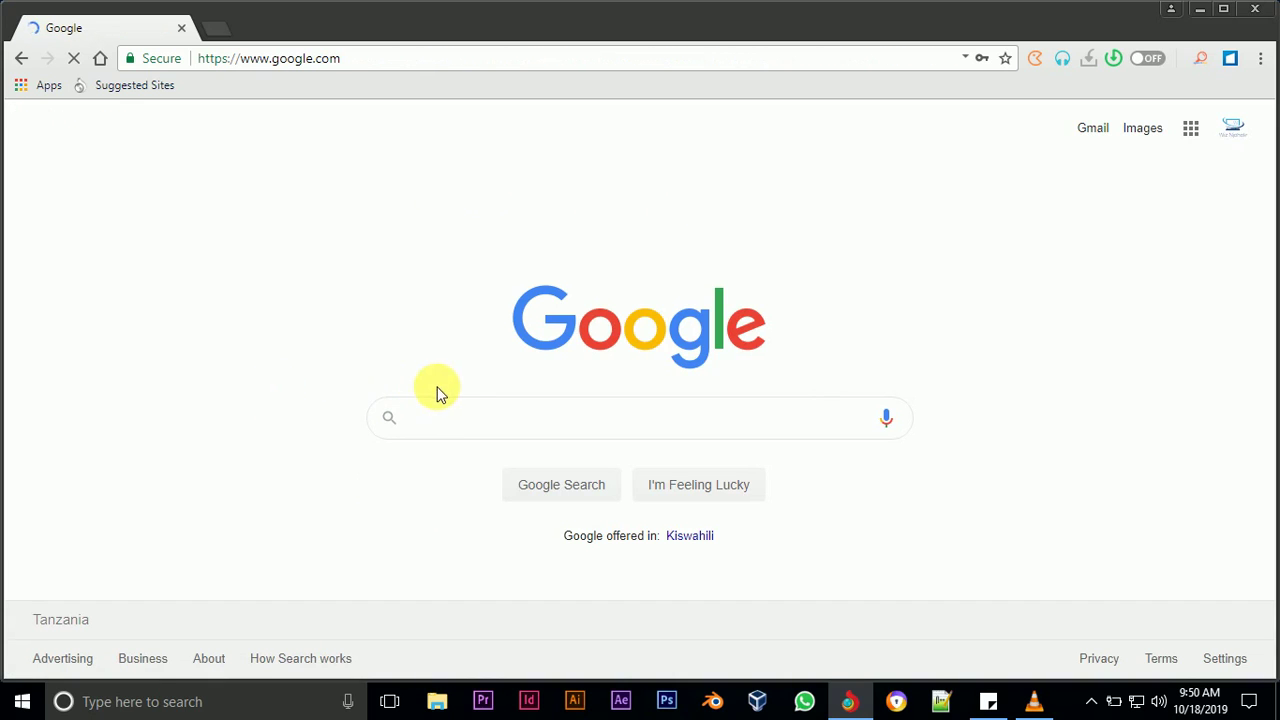
Search Google for "blogger".
{"action": "left_click", "coordinate": [621, 427]}
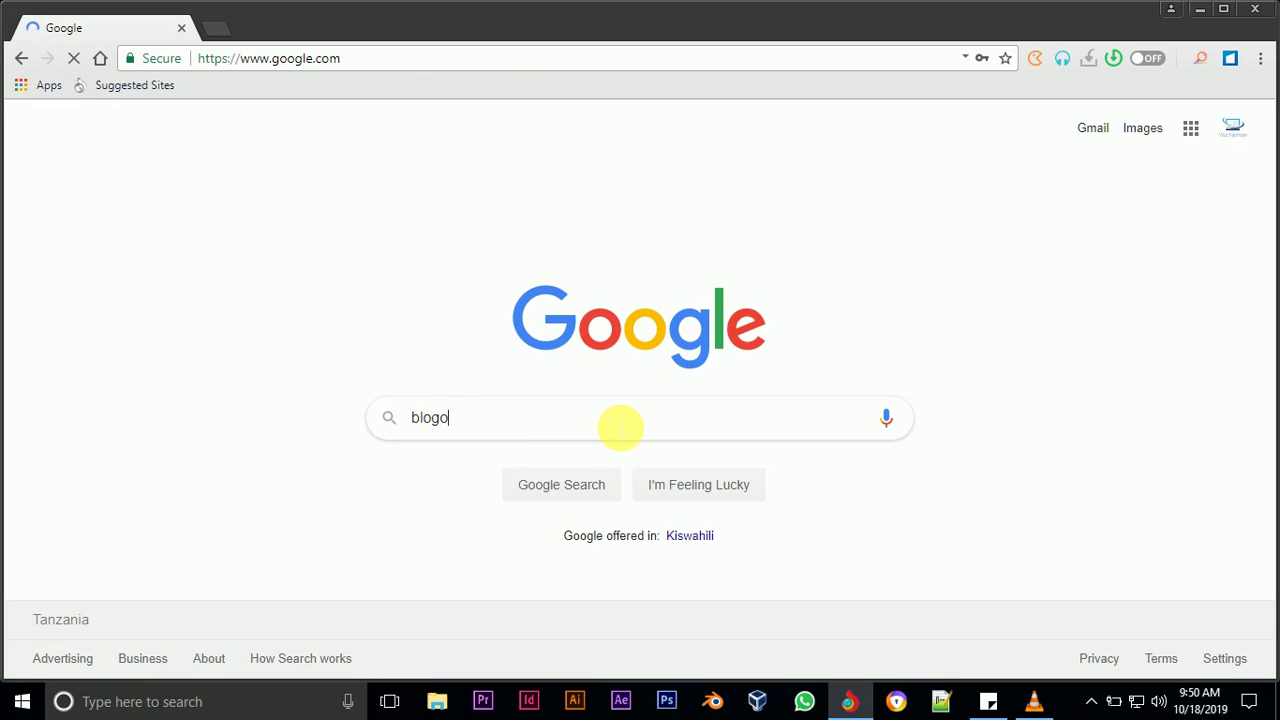
{"action": "type", "text": "blogo"}
{"action": "key", "text": "BackSpace"}
{"action": "type", "text": "h"}
{"action": "type", "text": "e"}
{"action": "key", "text": "BackSpace"}
{"action": "type", "text": "er"}
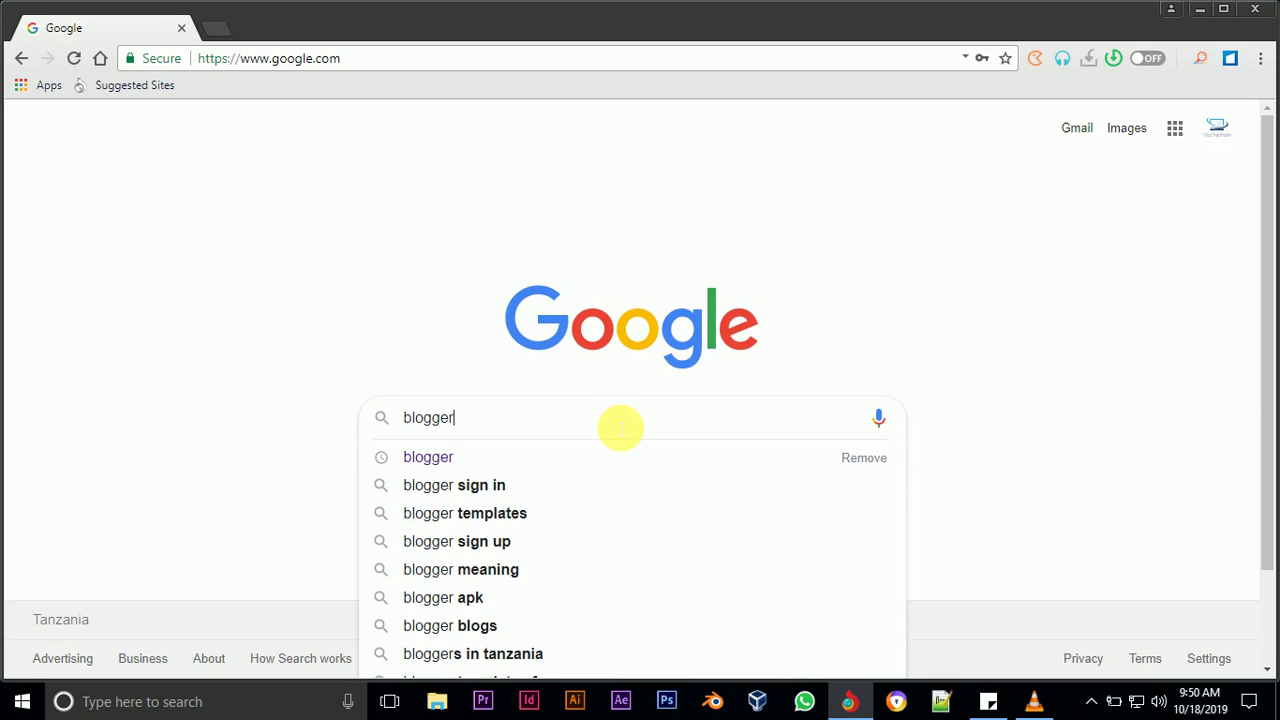
{"action": "left_click", "coordinate": [468, 460]}
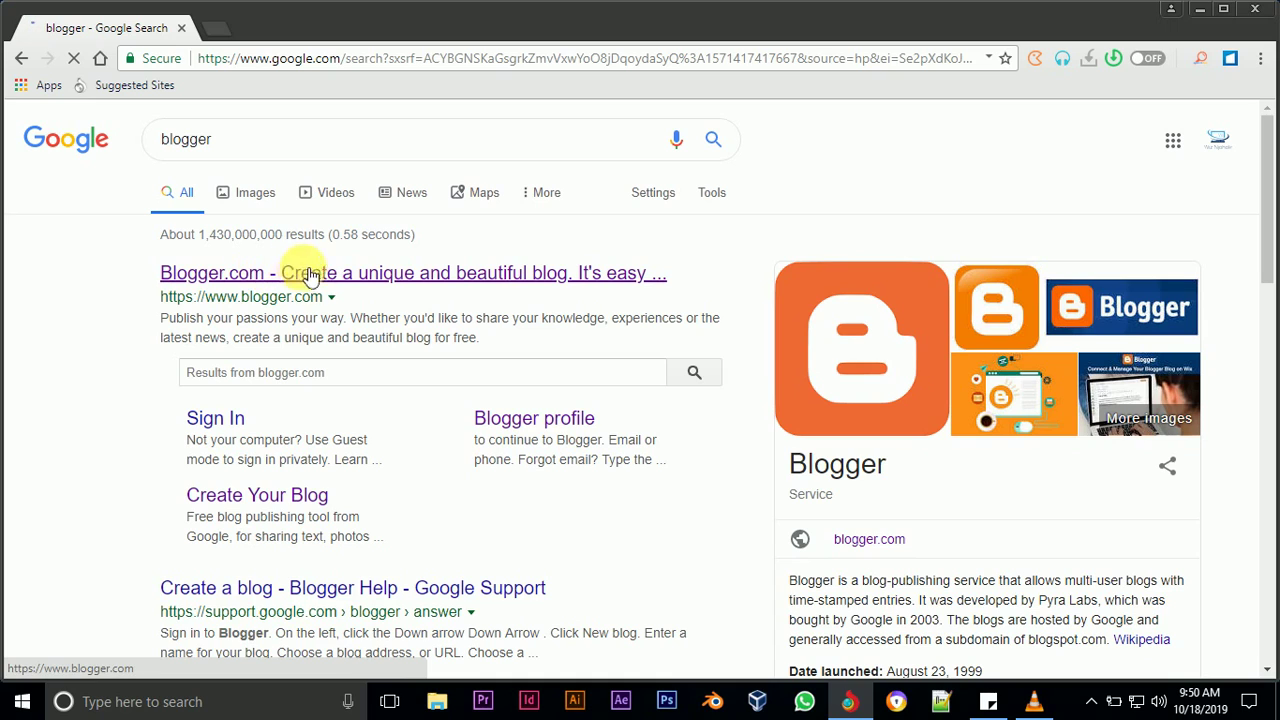
Open the Blogger.com website from the search results.
{"action": "left_click", "coordinate": [302, 268]}
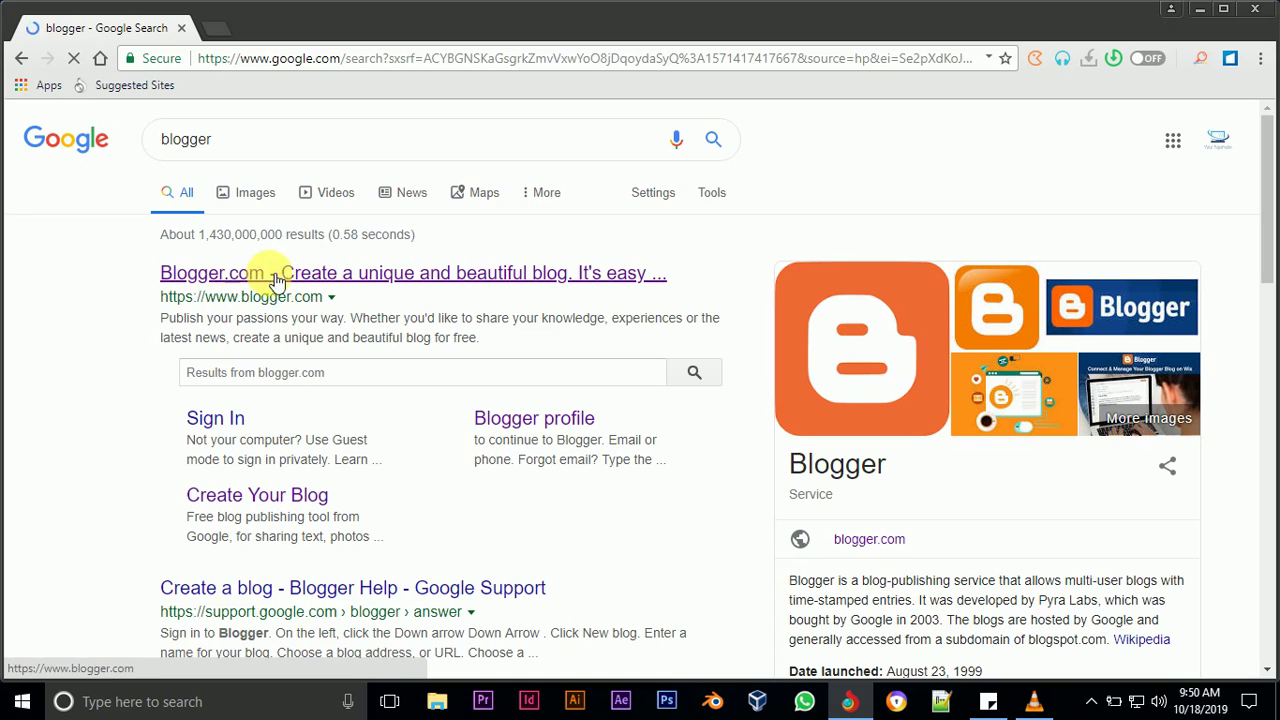
{"action": "left_click", "coordinate": [195, 268]}
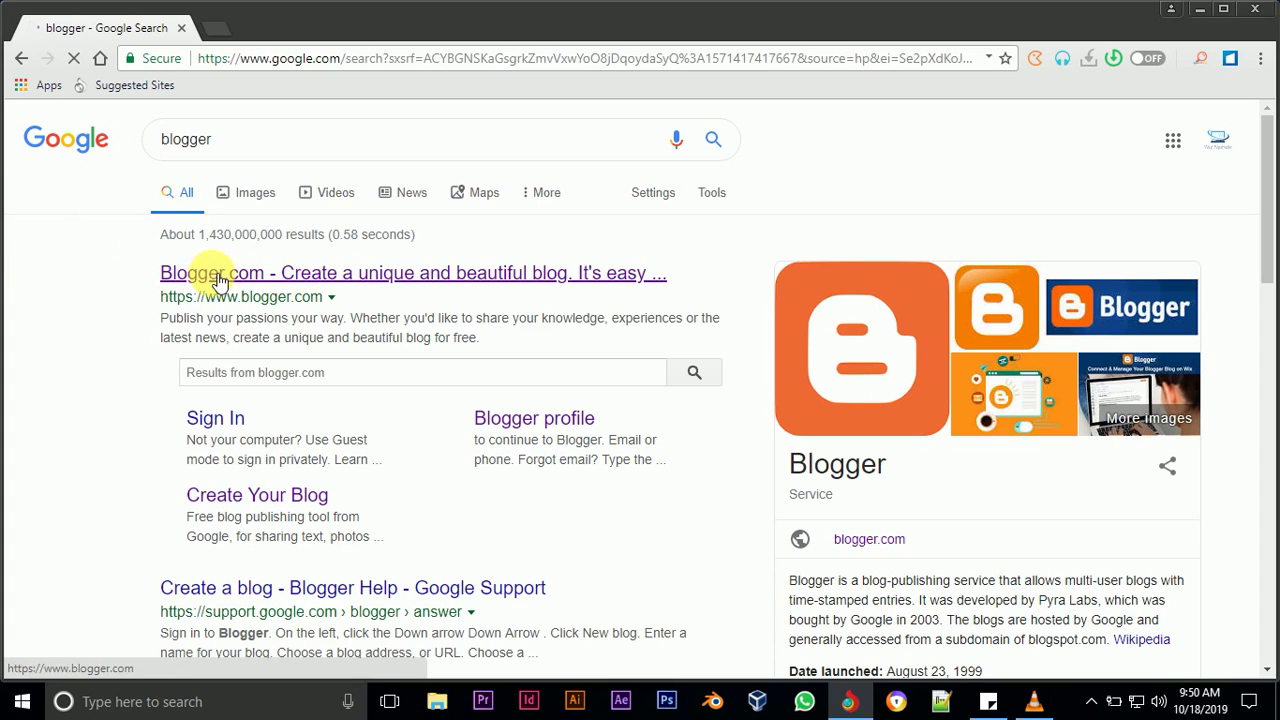
{"action": "left_click", "coordinate": [261, 279]}
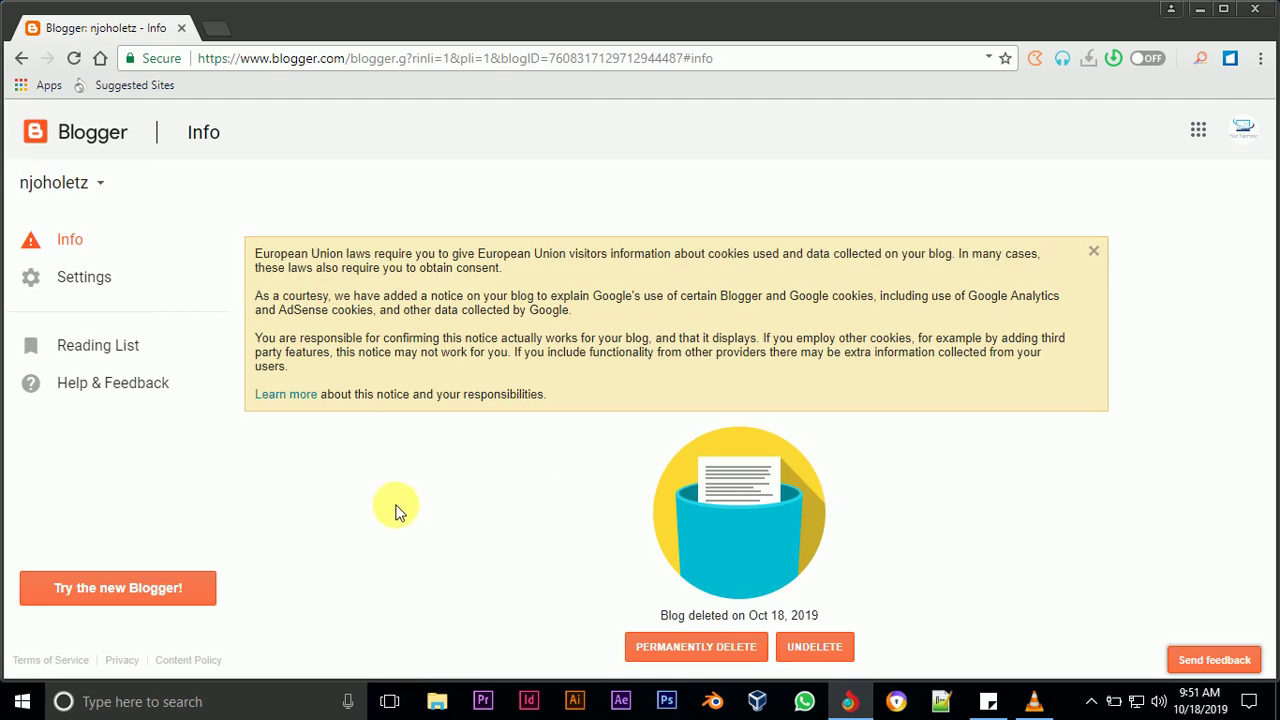
Start a new blog in Blogger and enter the owner's nickname as its title.
{"action": "left_click", "coordinate": [102, 185]}
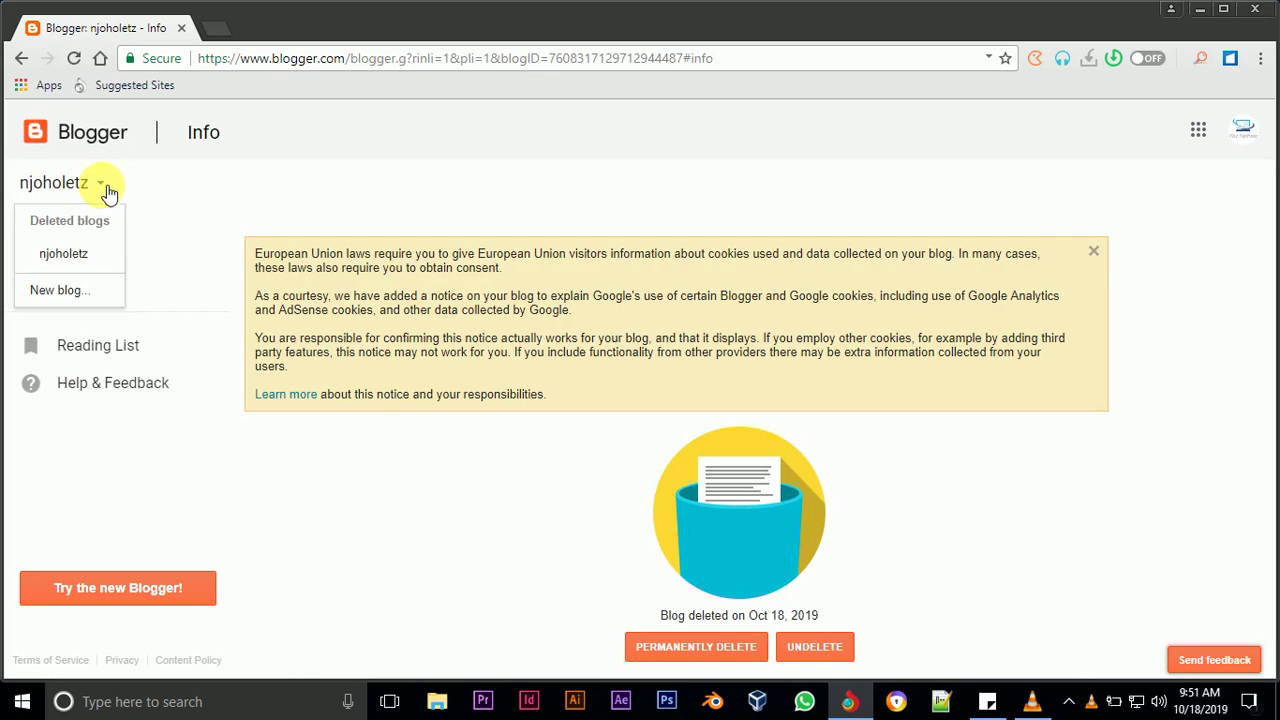
{"action": "left_click", "coordinate": [56, 290]}
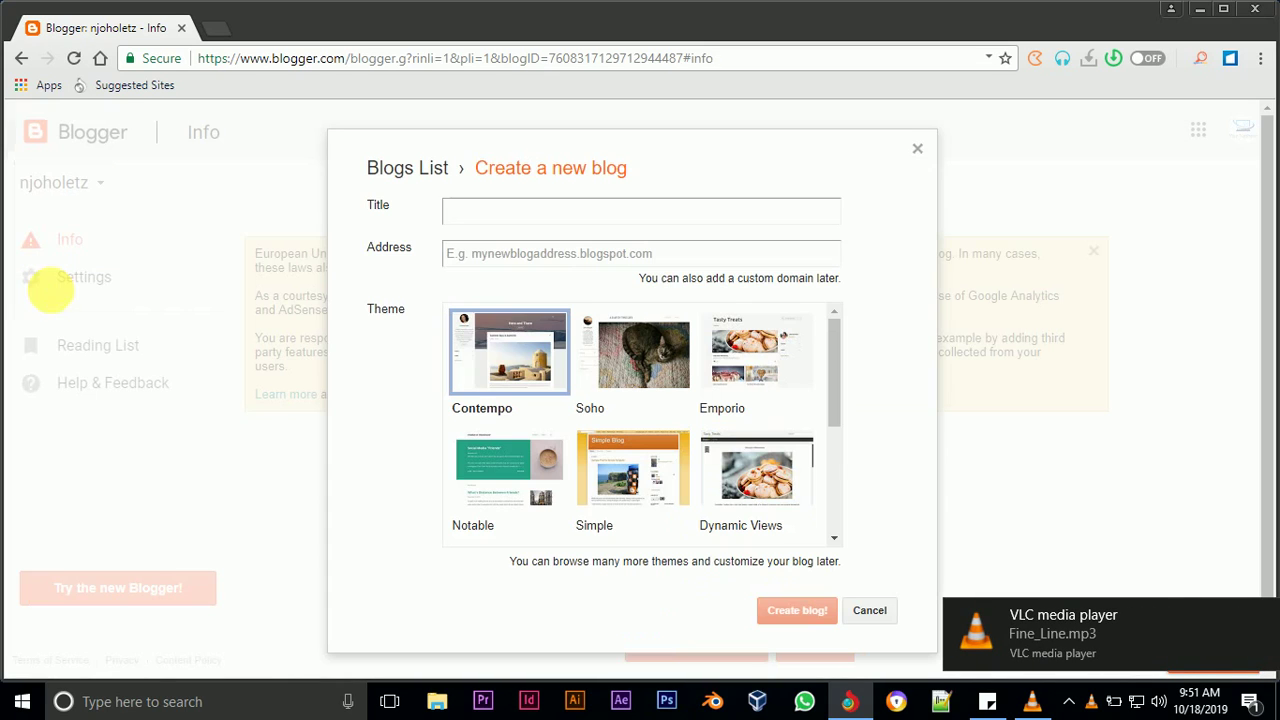
{"action": "left_click", "coordinate": [493, 214]}
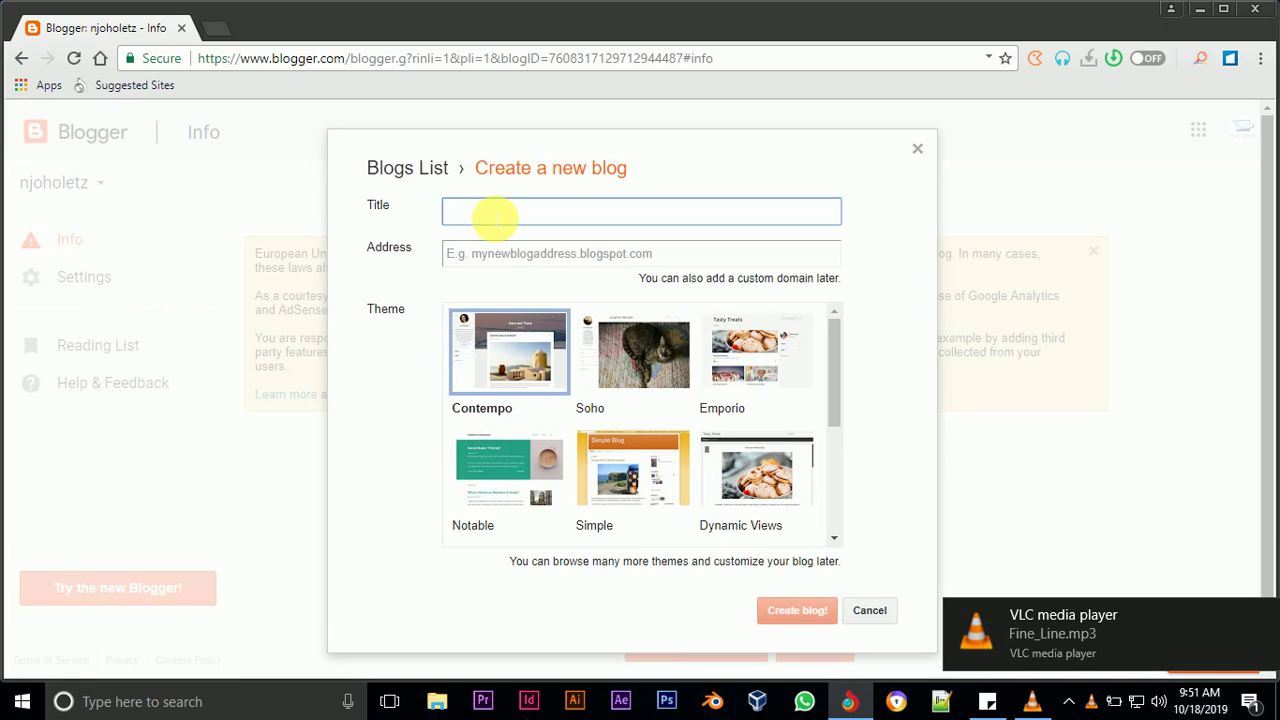
{"action": "type", "text": "sirnjohole"}
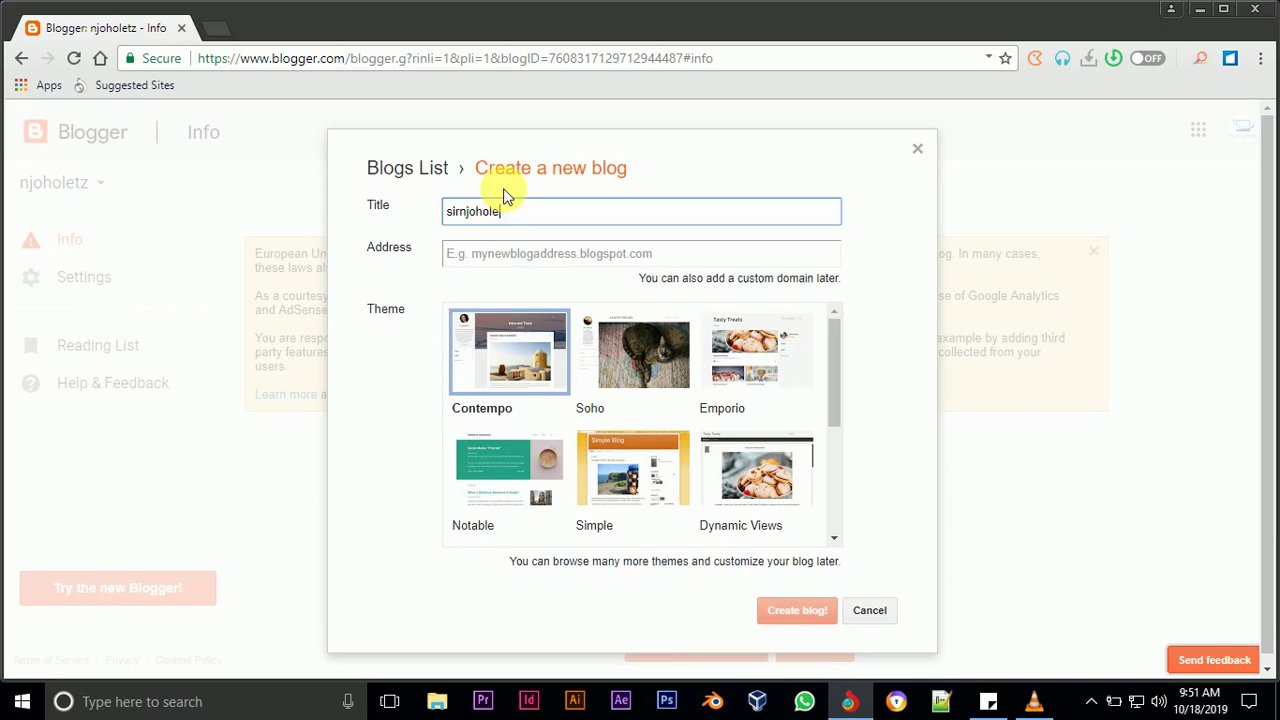
Set the new blog's address to the same nickname as the title, under blogspot.com.
{"action": "left_click", "coordinate": [513, 265]}
{"action": "type", "text": "sir"}
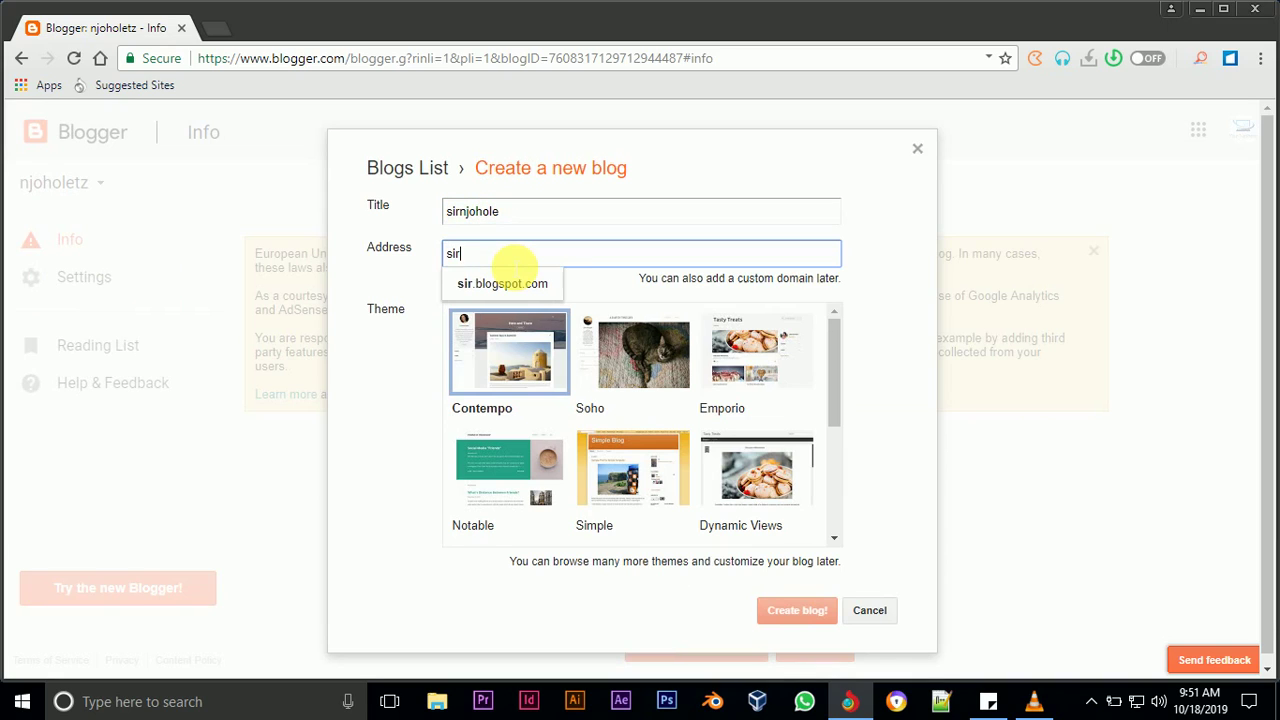
{"action": "type", "text": "njooho"}
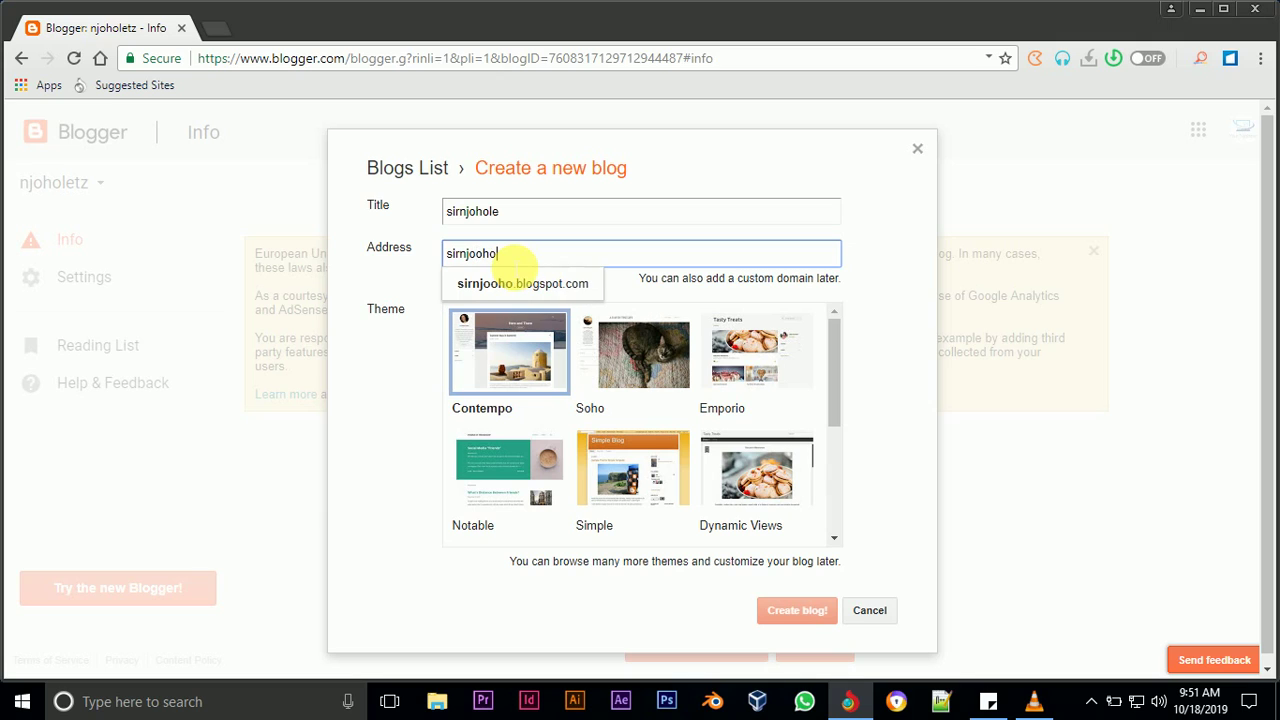
{"action": "key", "text": "BackSpace"}
{"action": "key", "text": "BackSpace"}
{"action": "key", "text": "BackSpace"}
{"action": "type", "text": "hole"}
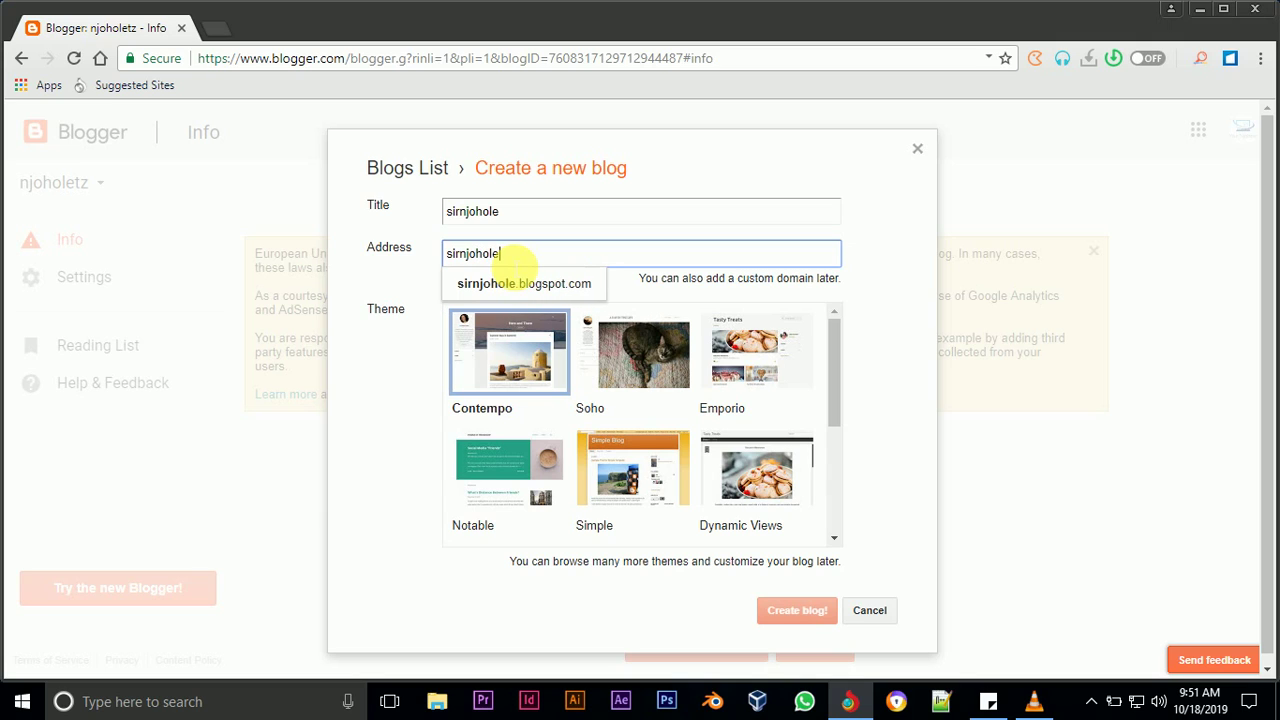
{"action": "left_click", "coordinate": [528, 283]}
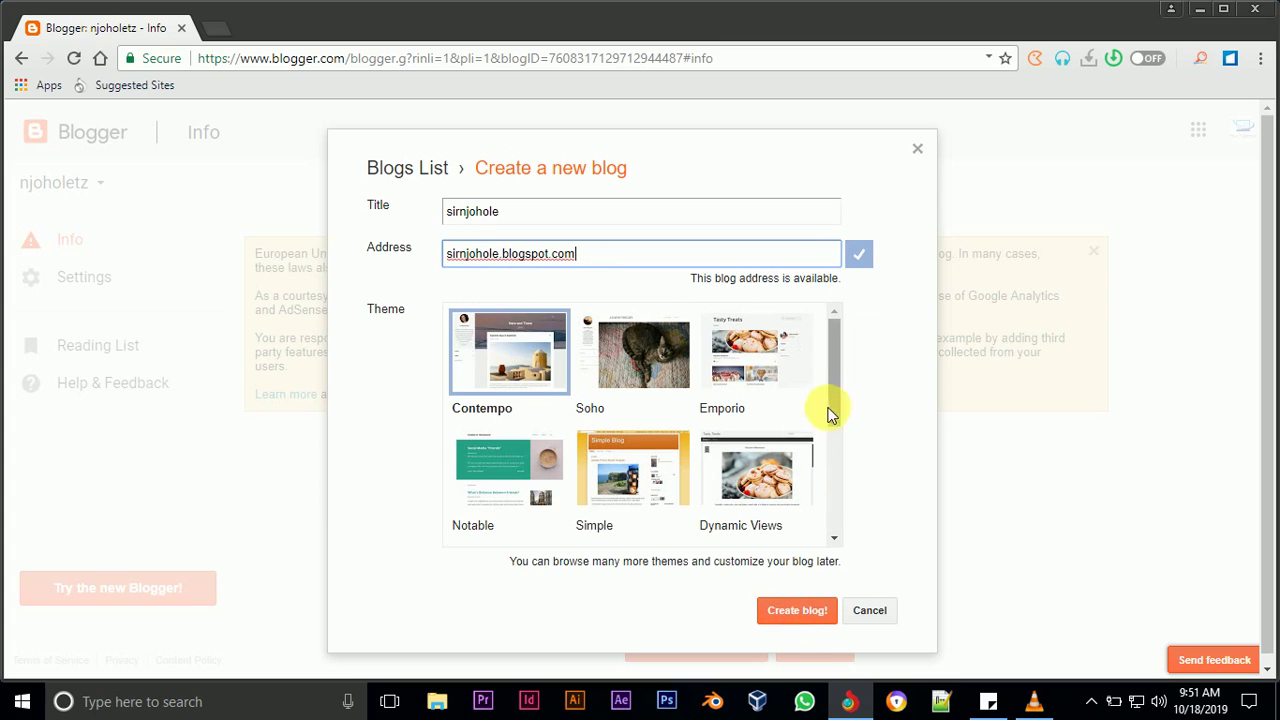
Choose the Picture Window theme and create the blog.
{"action": "left_click_drag", "start_coordinate": [835, 407], "coordinate": [800, 491]}
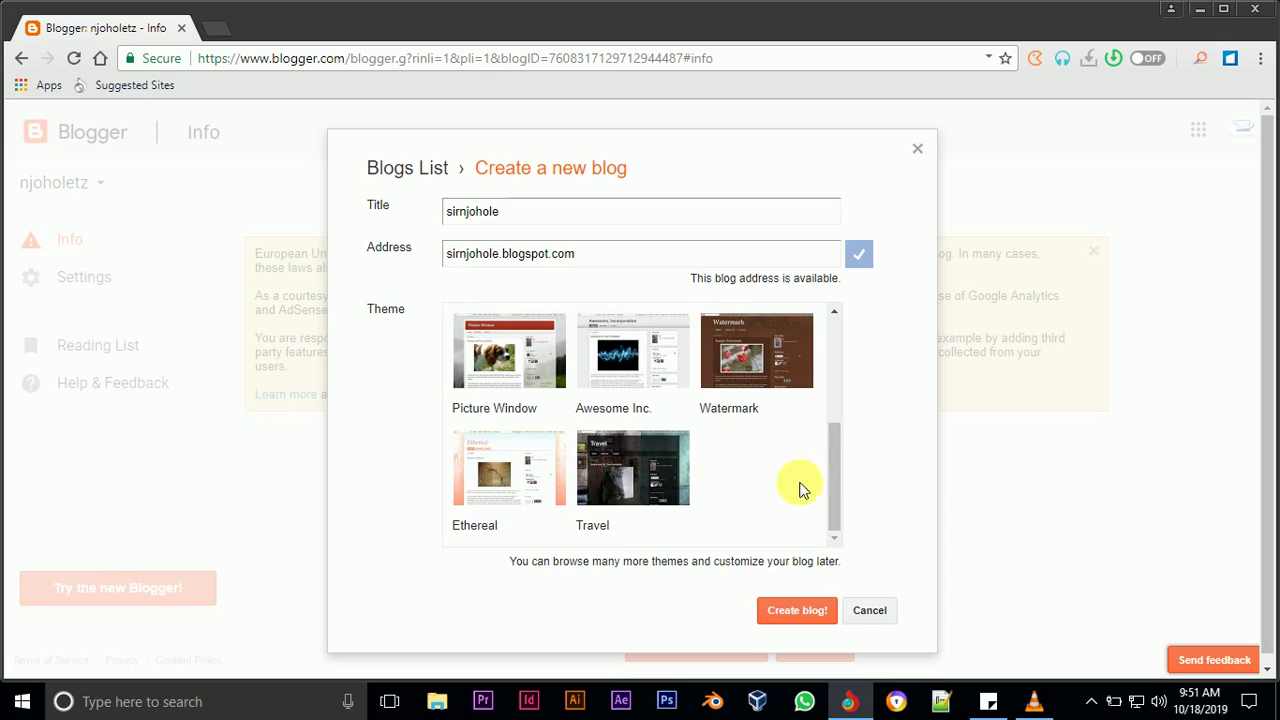
{"action": "left_click", "coordinate": [511, 351]}
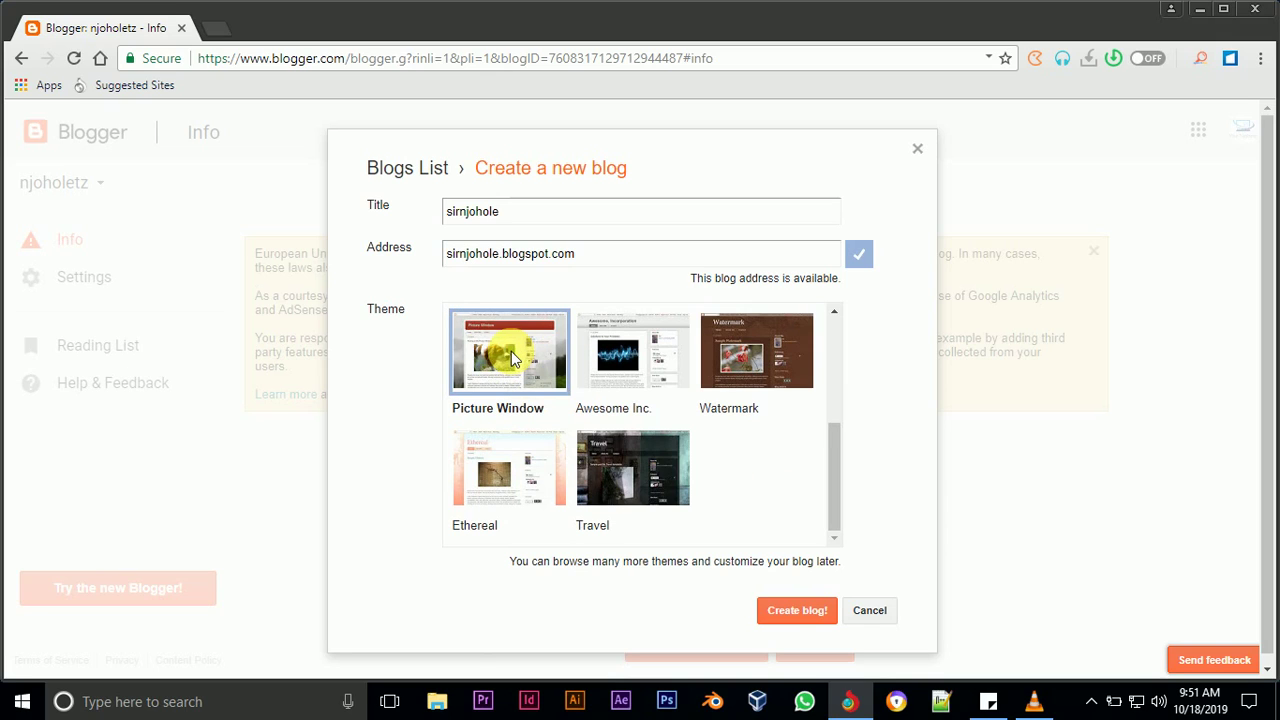
{"action": "left_click", "coordinate": [795, 611]}
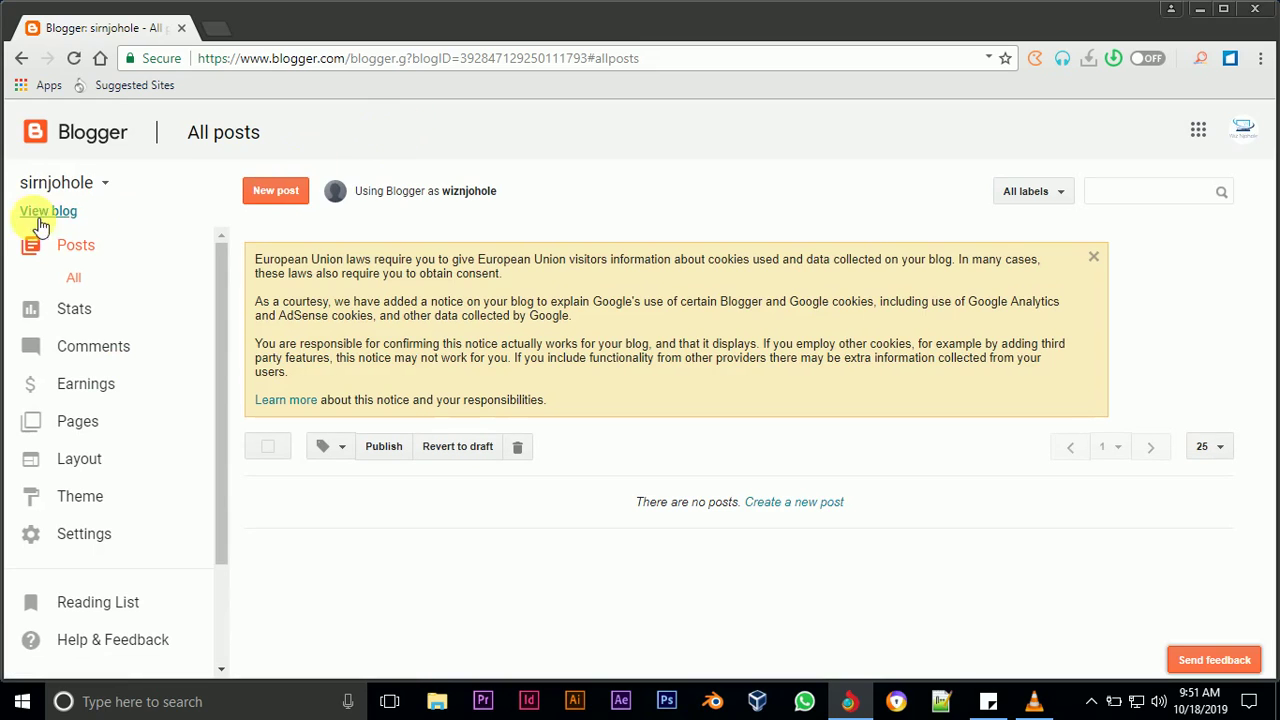
View the new blog and add "3. Download the template you like then apply to your blog." to the sticky note.
{"action": "left_click", "coordinate": [40, 216]}
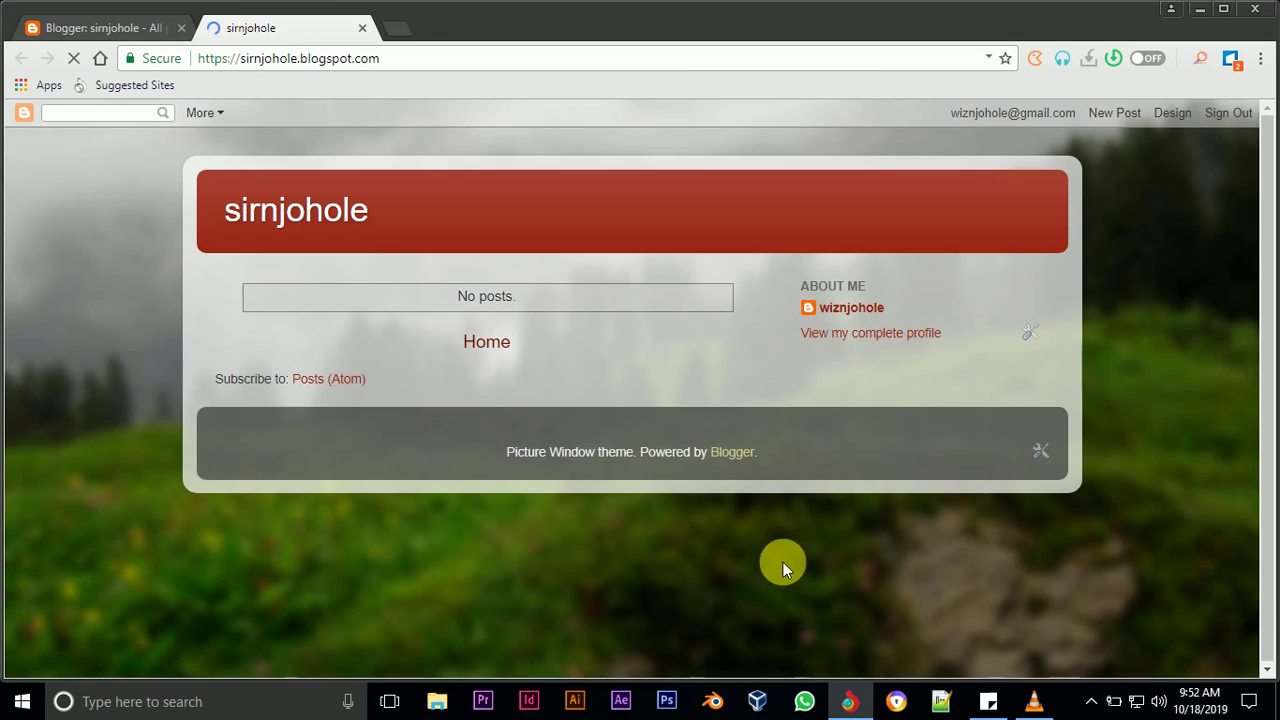
{"action": "left_click", "coordinate": [988, 692]}
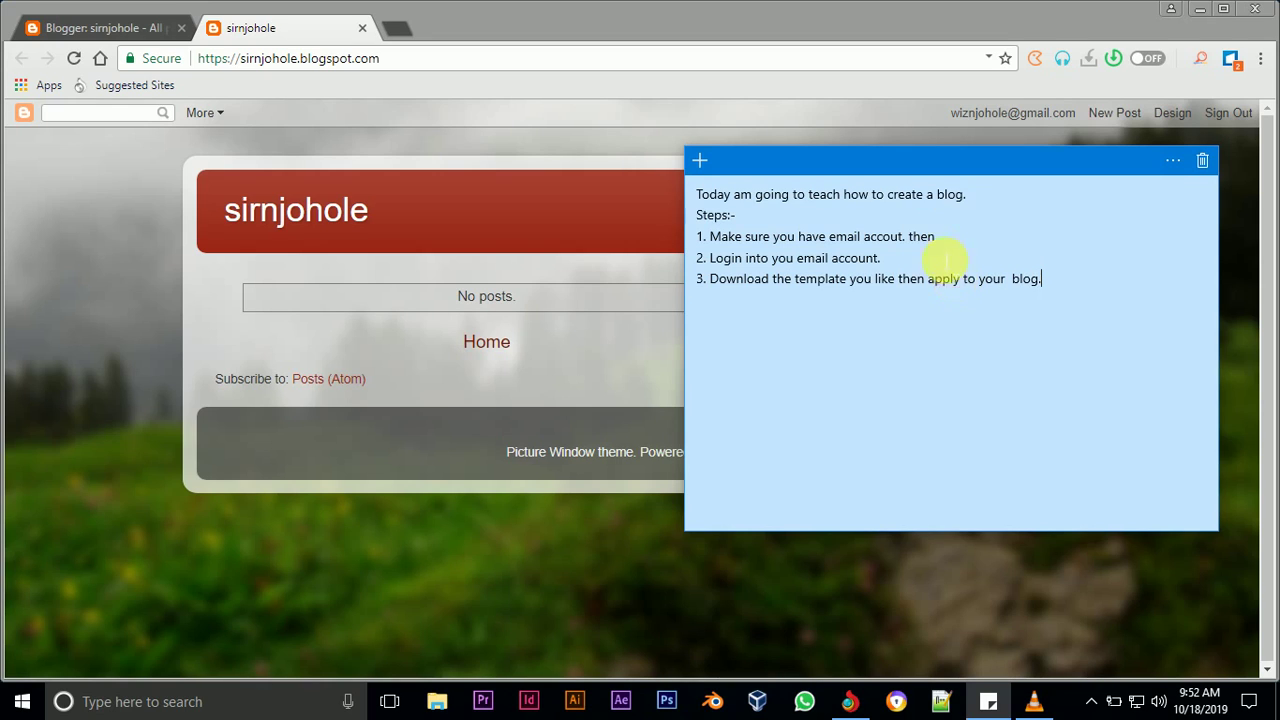
{"action": "left_click", "coordinate": [950, 580]}
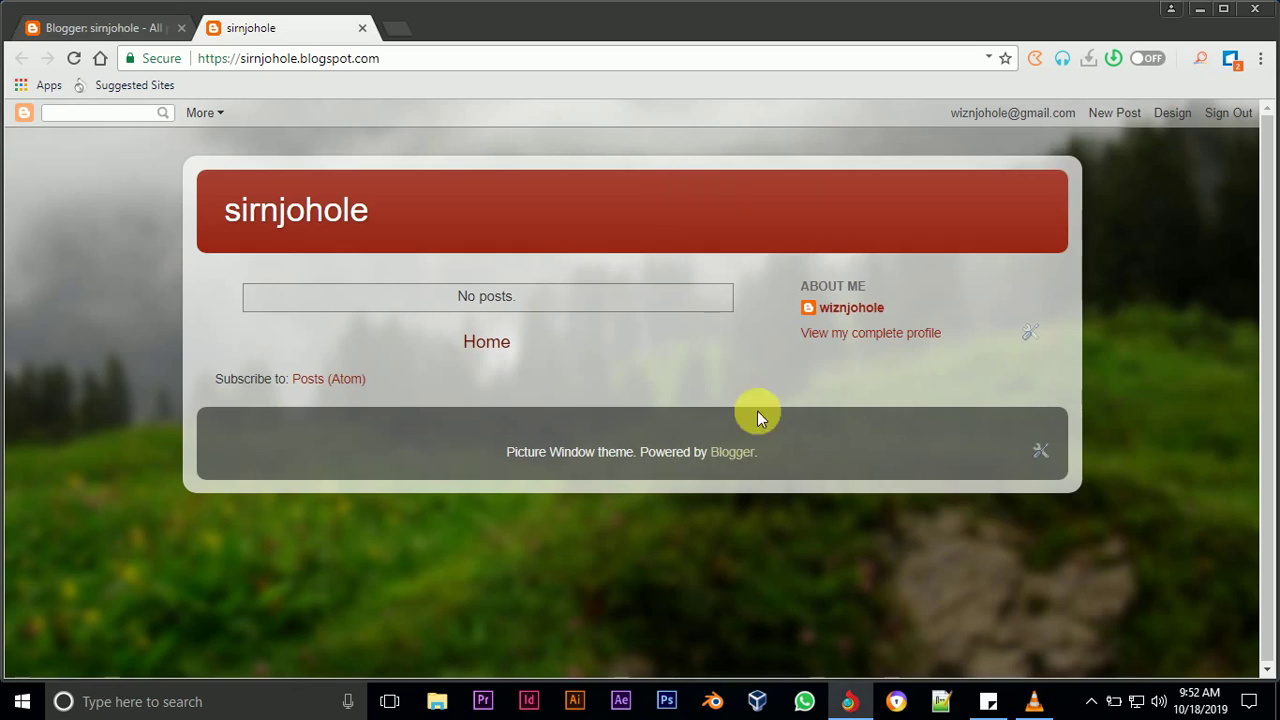
Return to the Blogger dashboard and open the new blog's Theme page.
{"action": "left_click", "coordinate": [86, 30]}
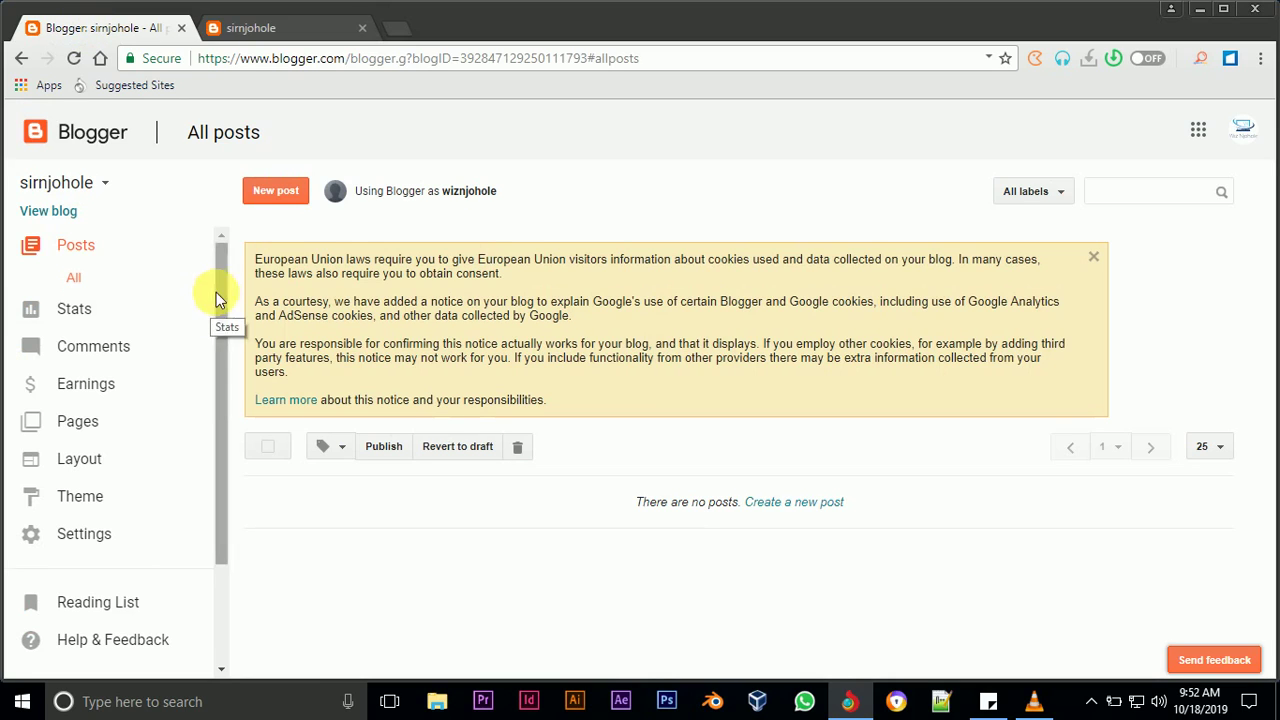
{"action": "left_click_drag", "start_coordinate": [217, 286], "coordinate": [220, 368]}
{"action": "scroll", "coordinate": [220, 368], "scroll_direction": "down", "scroll_amount": 1}
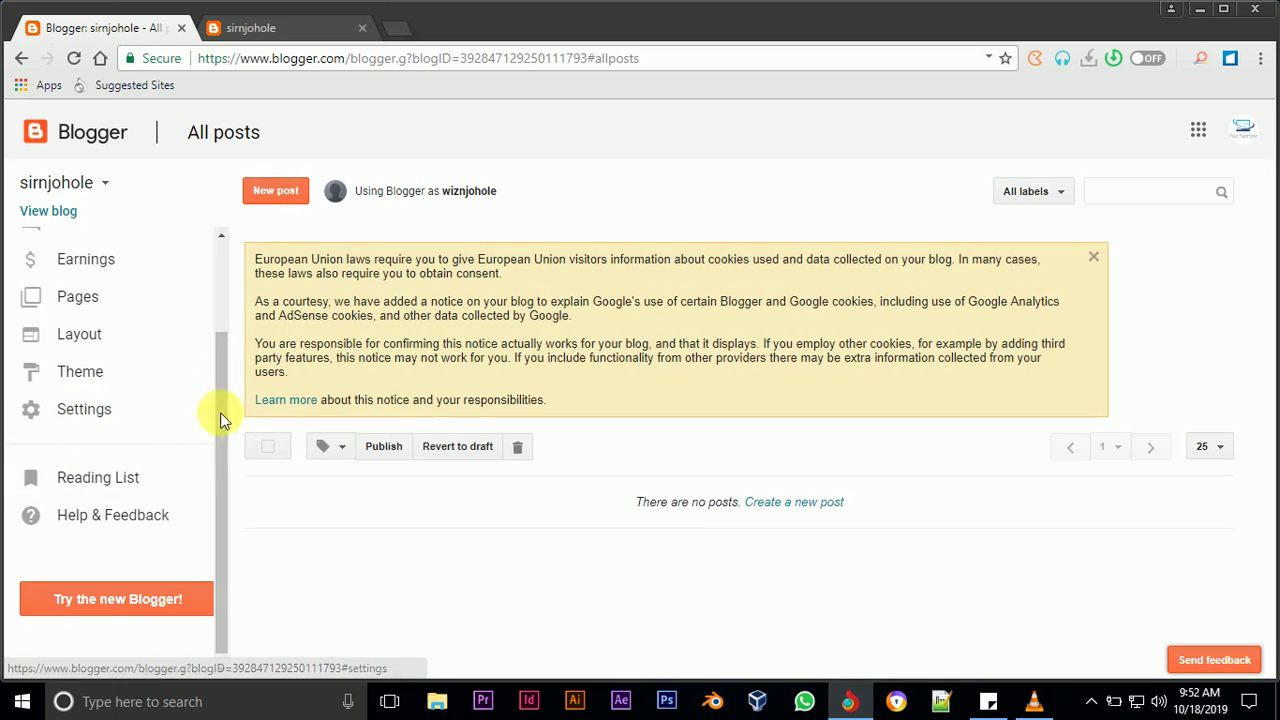
{"action": "left_click_drag", "start_coordinate": [217, 414], "coordinate": [217, 446]}
{"action": "left_click", "coordinate": [119, 365]}
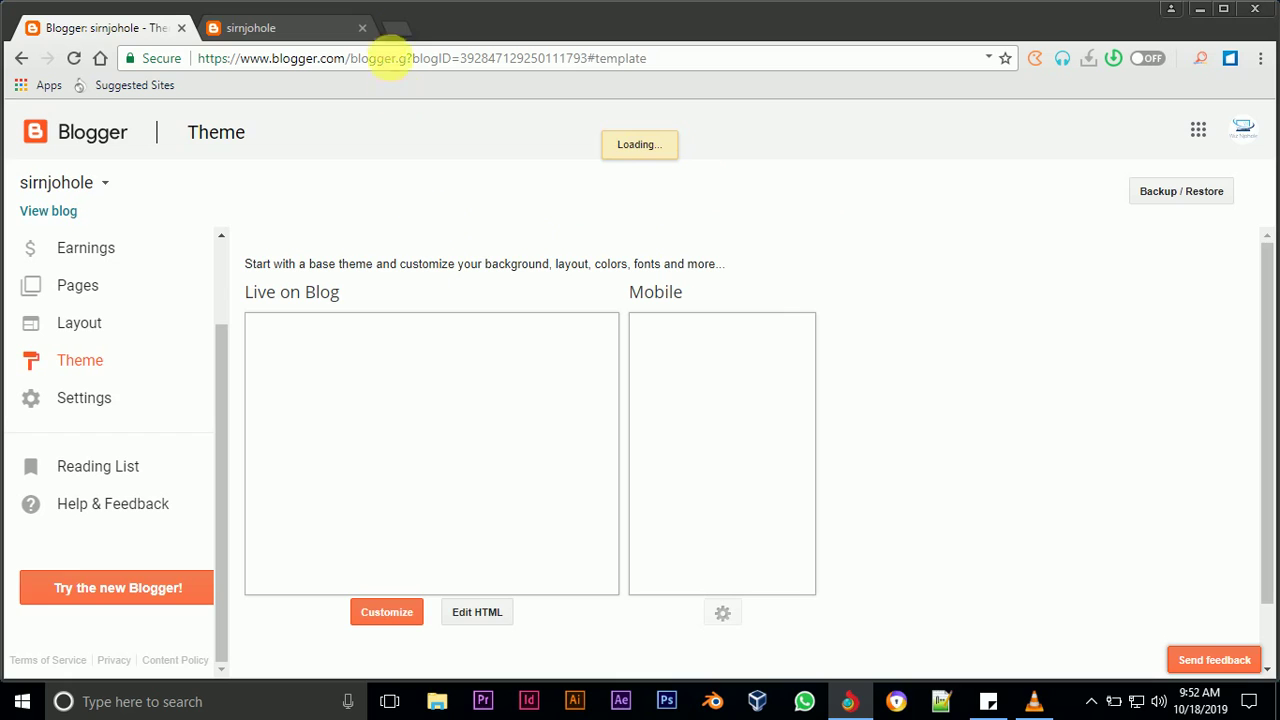
Open google.com in a new browser tab and search for "btemplate".
{"action": "left_click", "coordinate": [396, 32]}
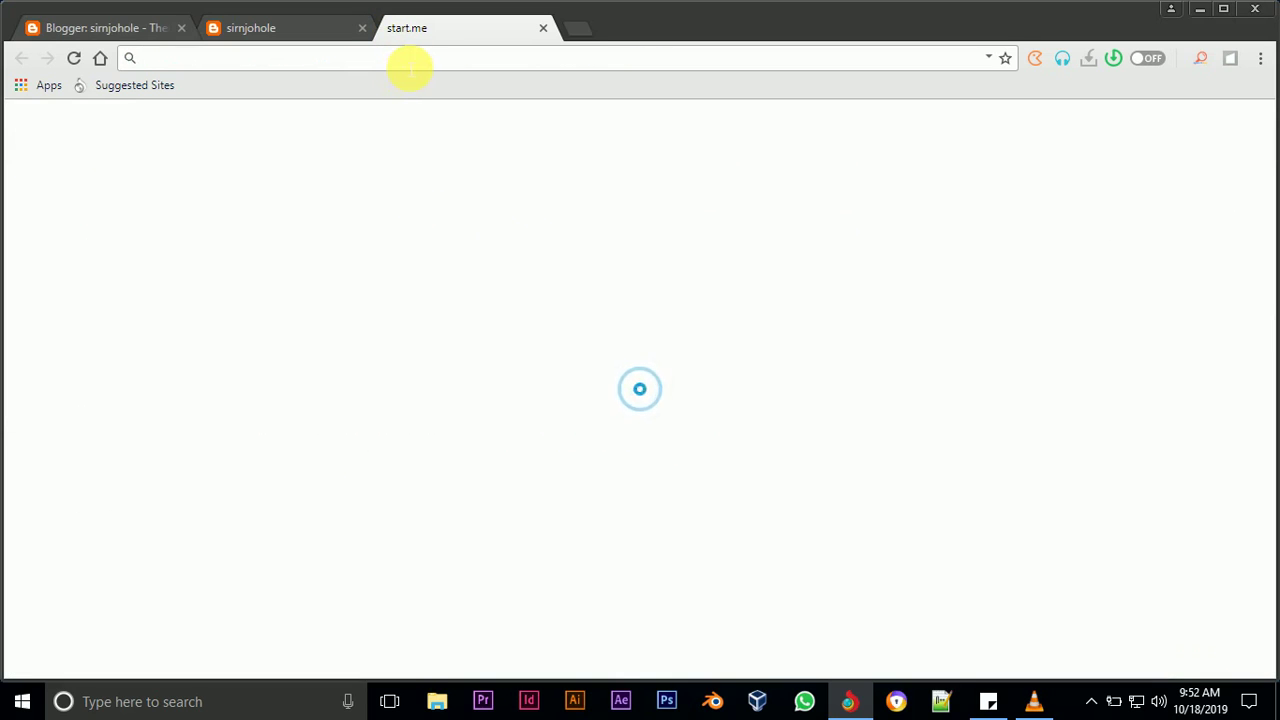
{"action": "type", "text": "google.com"}
{"action": "key", "text": "Return"}
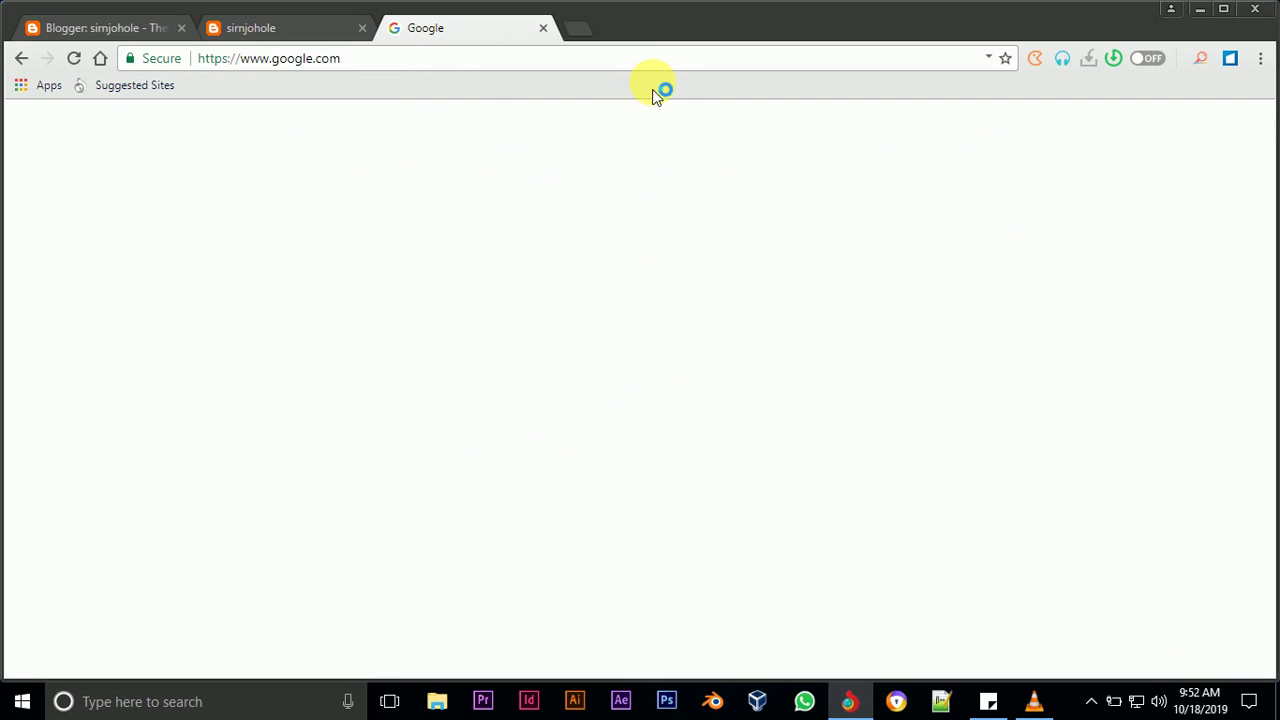
{"action": "left_click", "coordinate": [494, 427]}
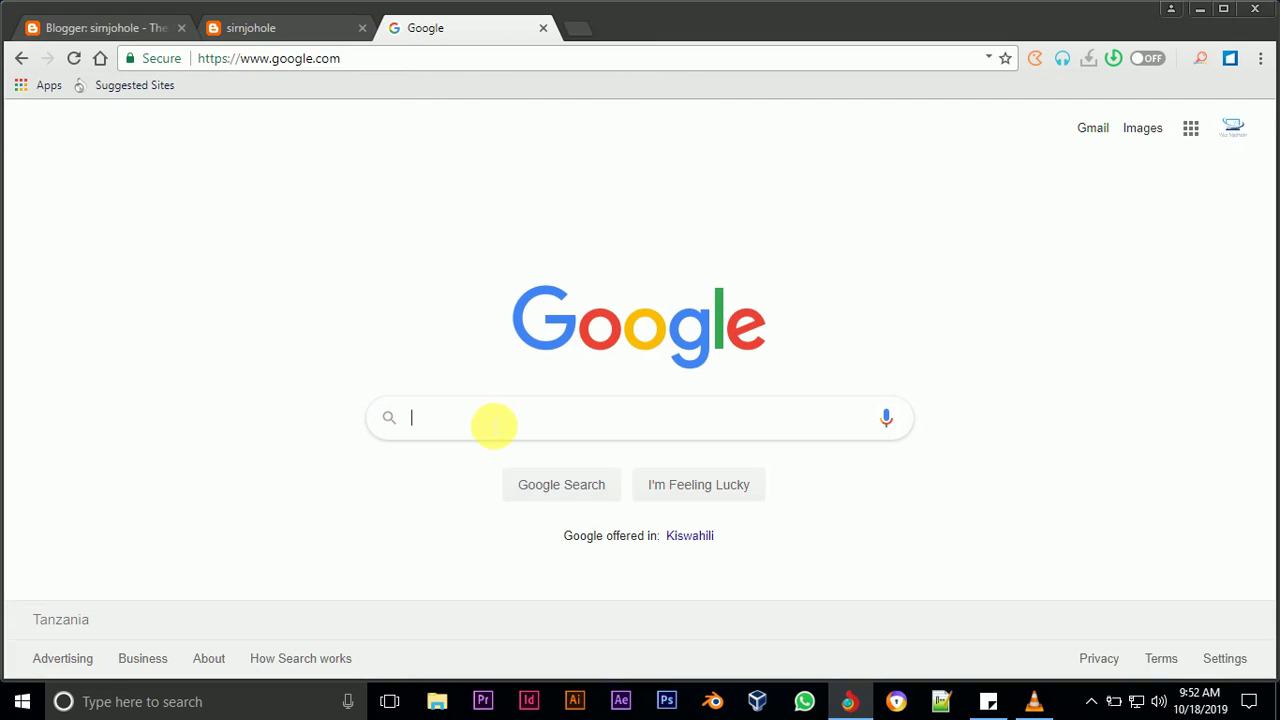
{"action": "type", "text": "bte,"}
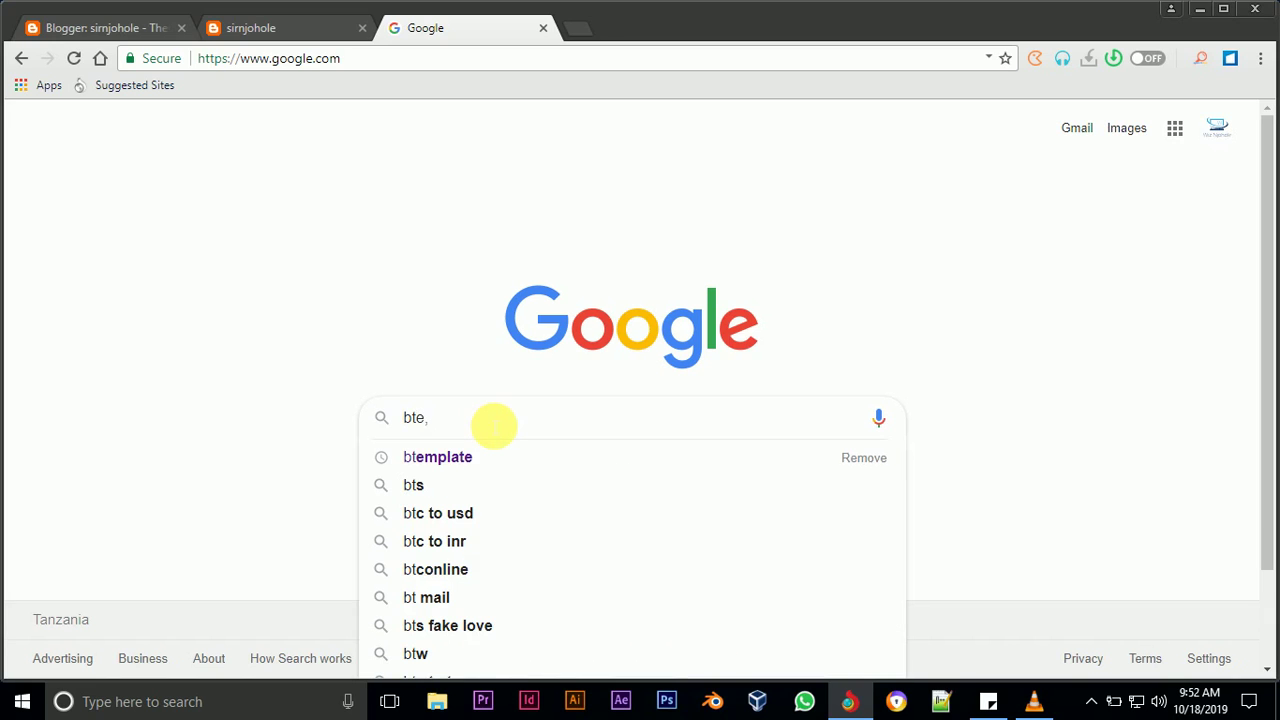
{"action": "key", "text": "BackSpace"}
{"action": "type", "text": "m"}
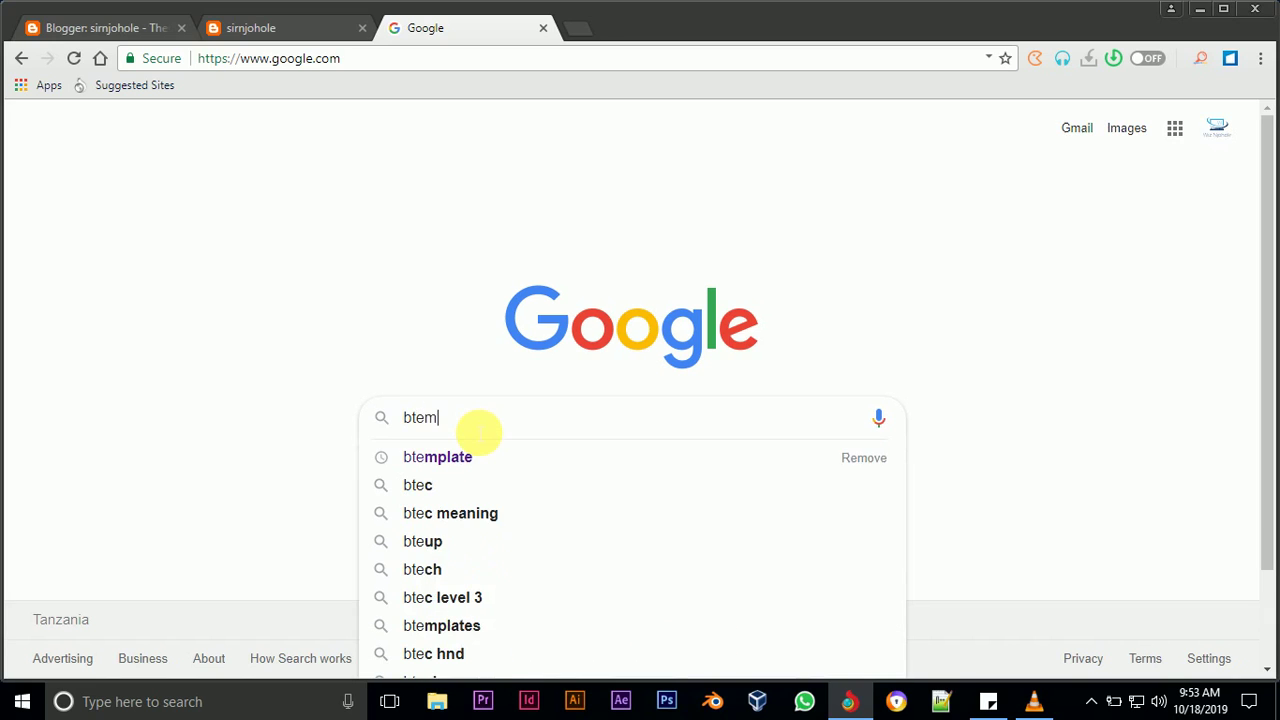
{"action": "left_click", "coordinate": [449, 452]}
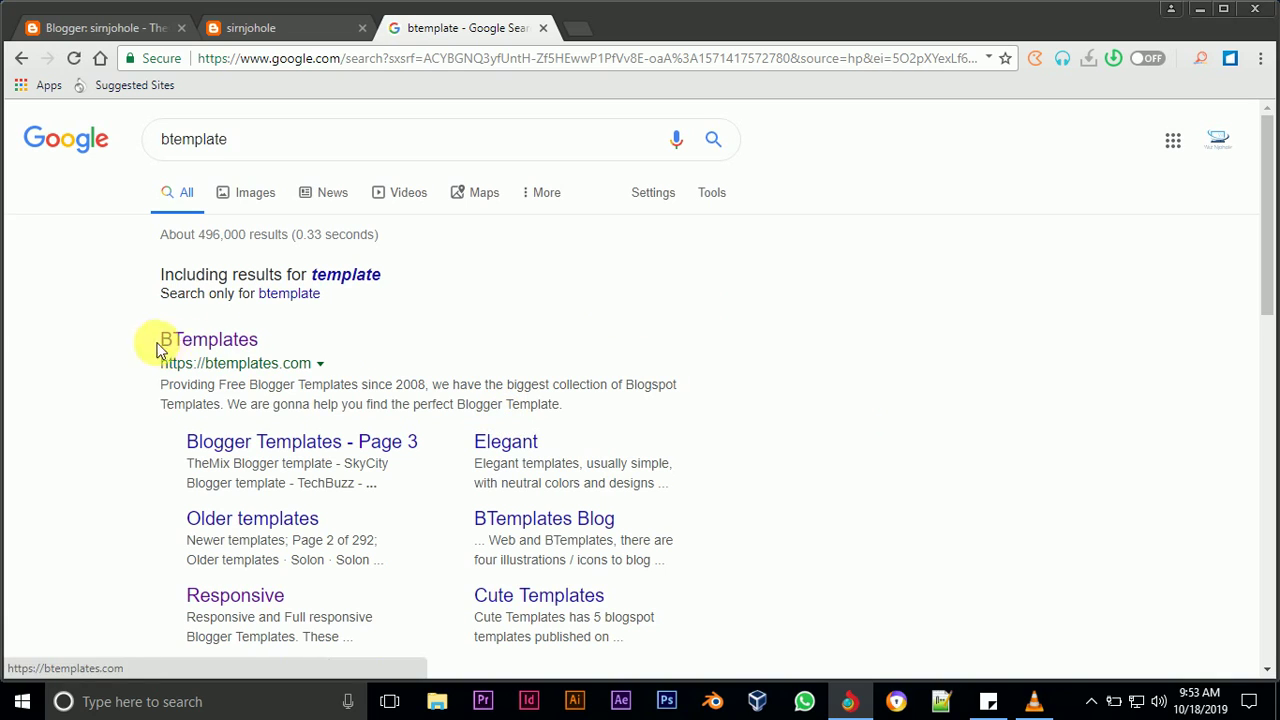
Open the BTemplates site from the results and go to the download page of the GreatMag template.
{"action": "left_click", "coordinate": [205, 341]}
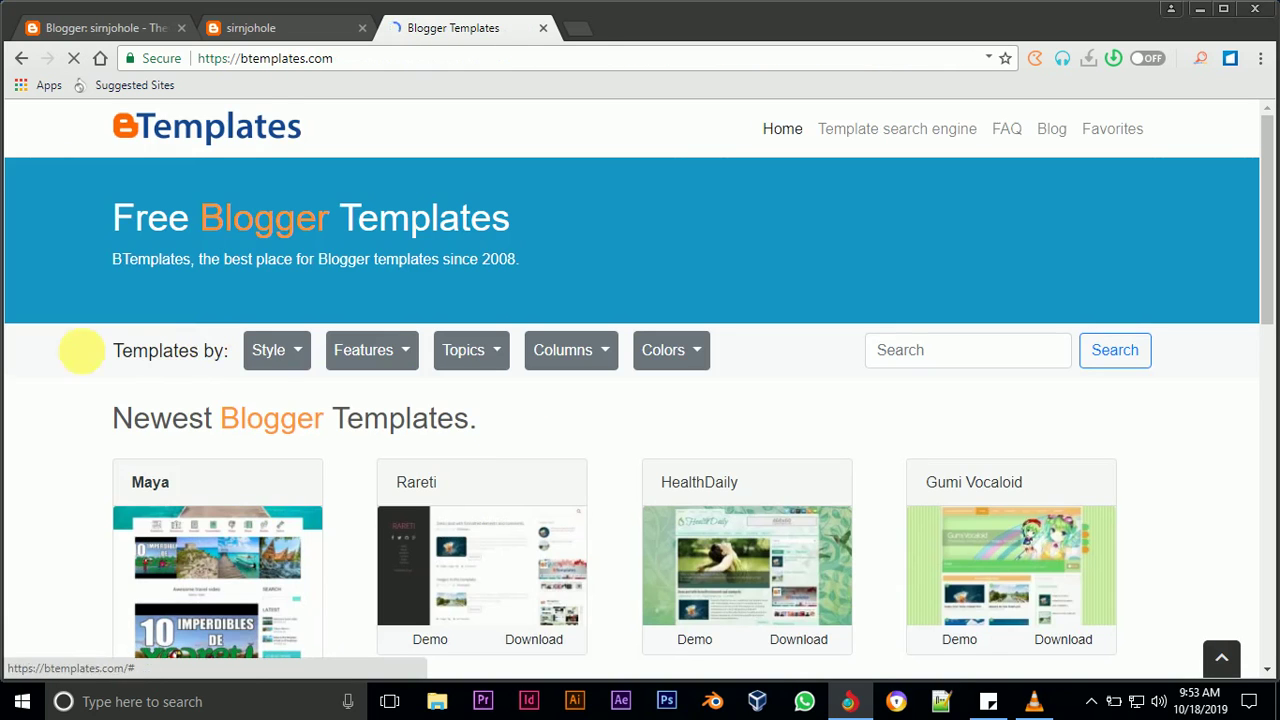
{"action": "scroll", "coordinate": [64, 378], "scroll_direction": "down", "scroll_amount": 5}
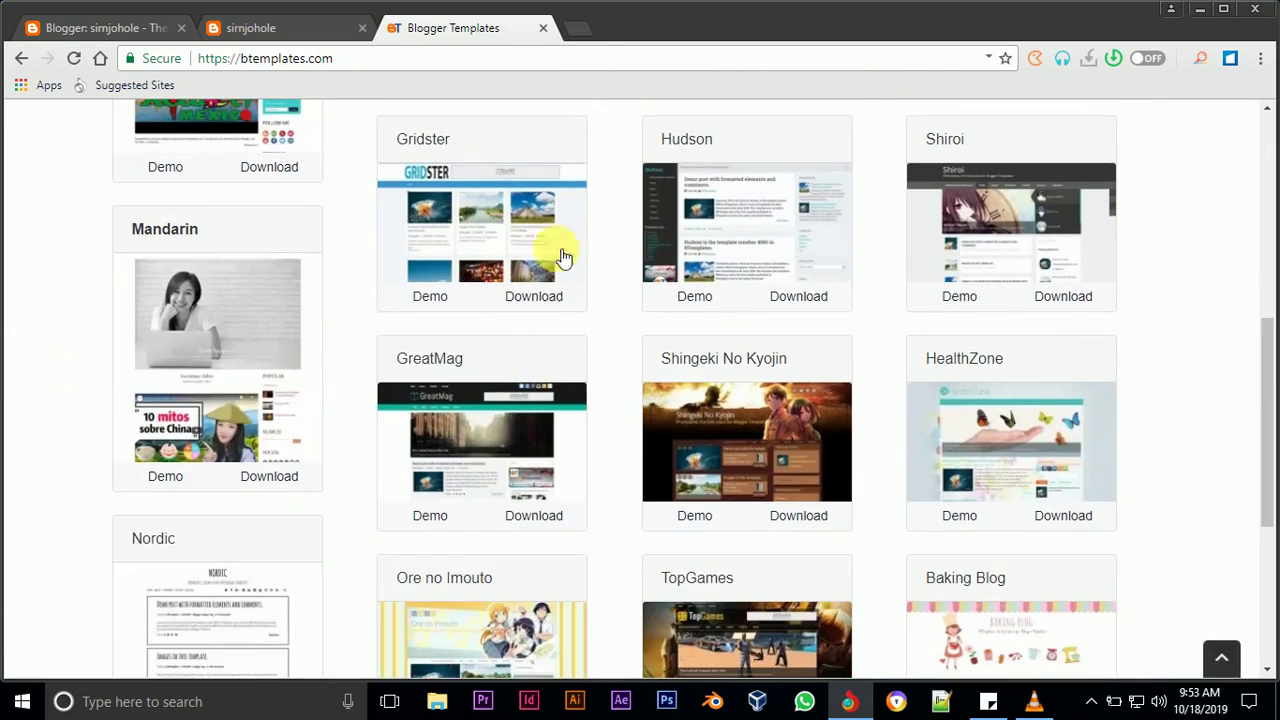
{"action": "scroll", "coordinate": [840, 500], "scroll_direction": "down", "scroll_amount": 2}
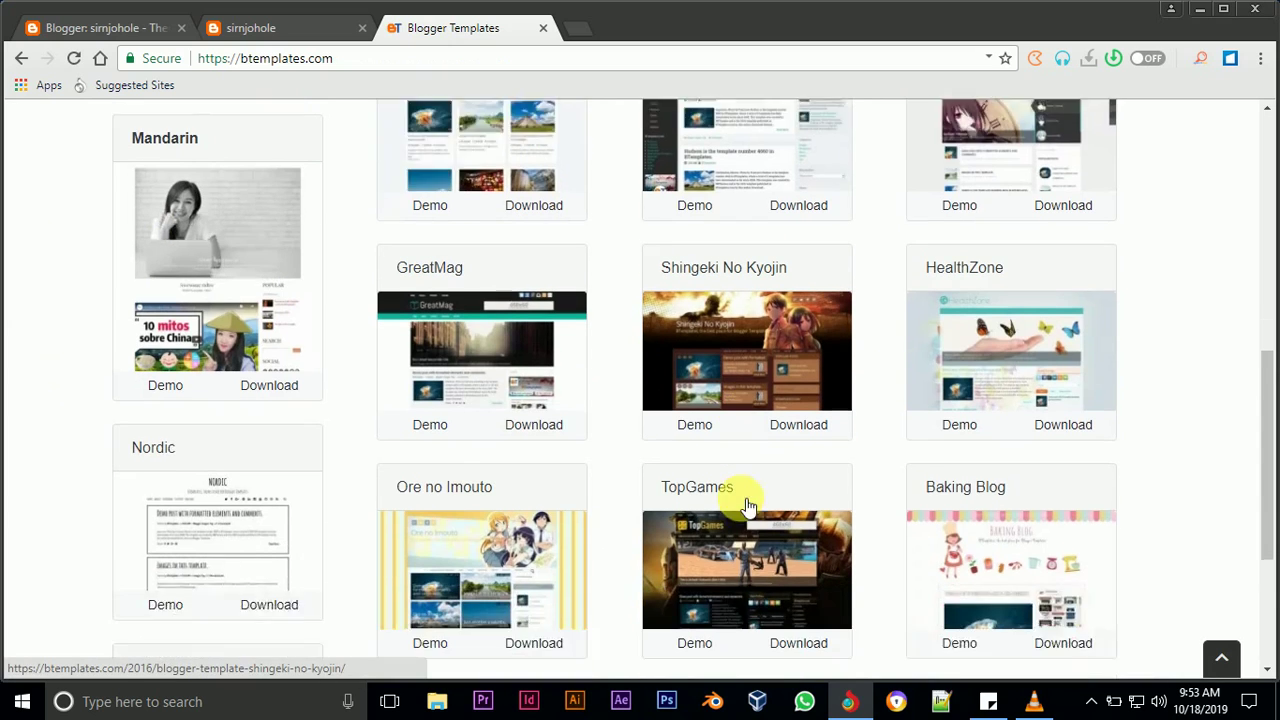
{"action": "scroll", "coordinate": [665, 465], "scroll_direction": "up", "scroll_amount": 2}
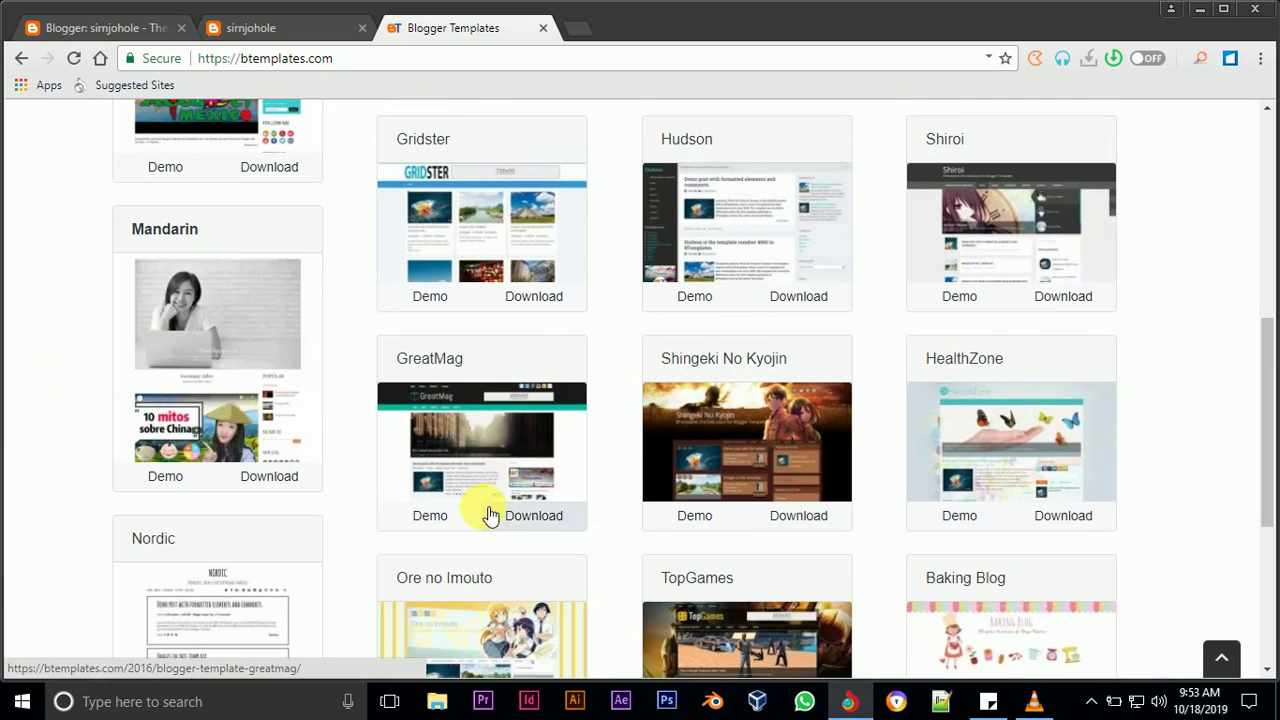
{"action": "left_click", "coordinate": [527, 515]}
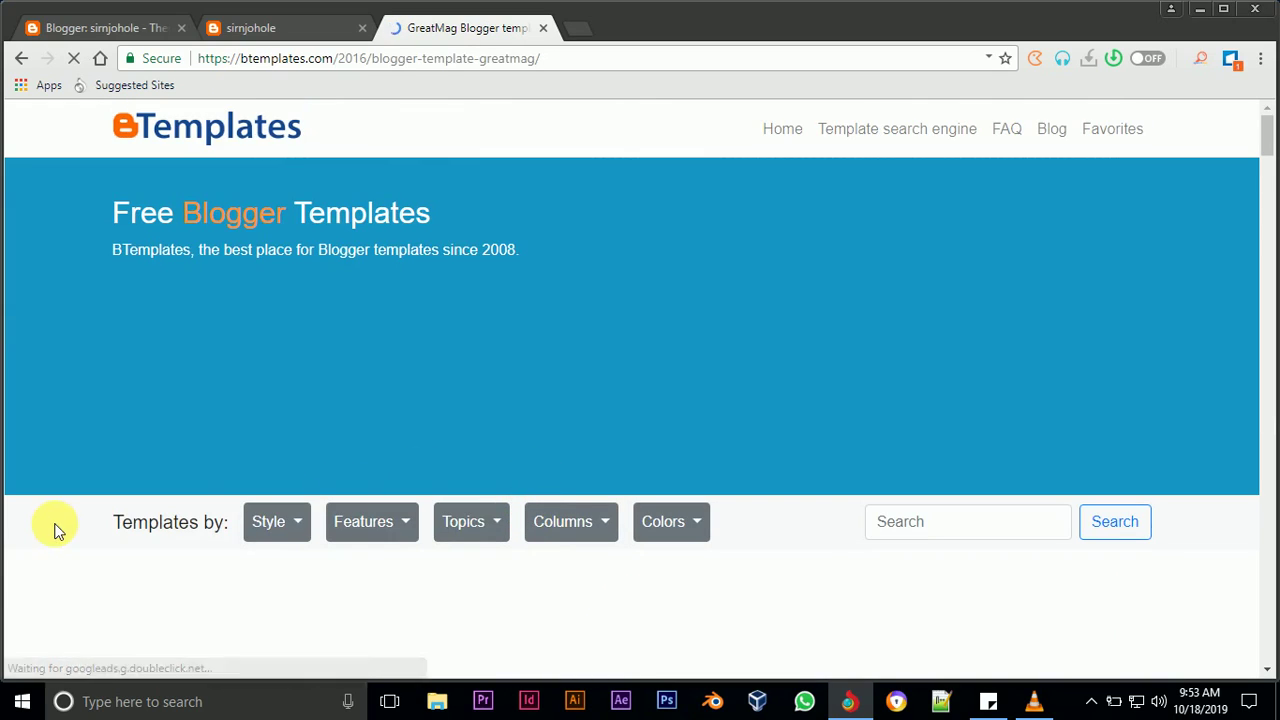
Download the free GreatMag Blogger template from its page.
{"action": "scroll", "coordinate": [60, 520], "scroll_direction": "down", "scroll_amount": 2}
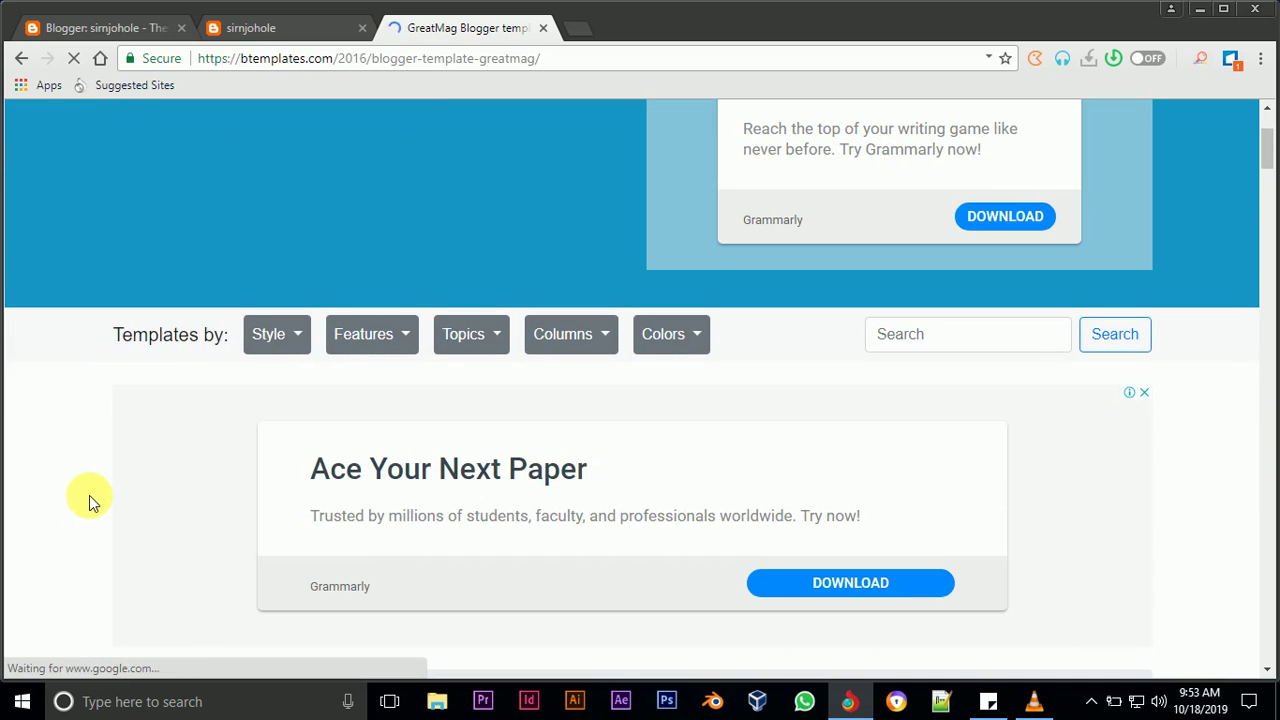
{"action": "scroll", "coordinate": [107, 482], "scroll_direction": "down", "scroll_amount": 2}
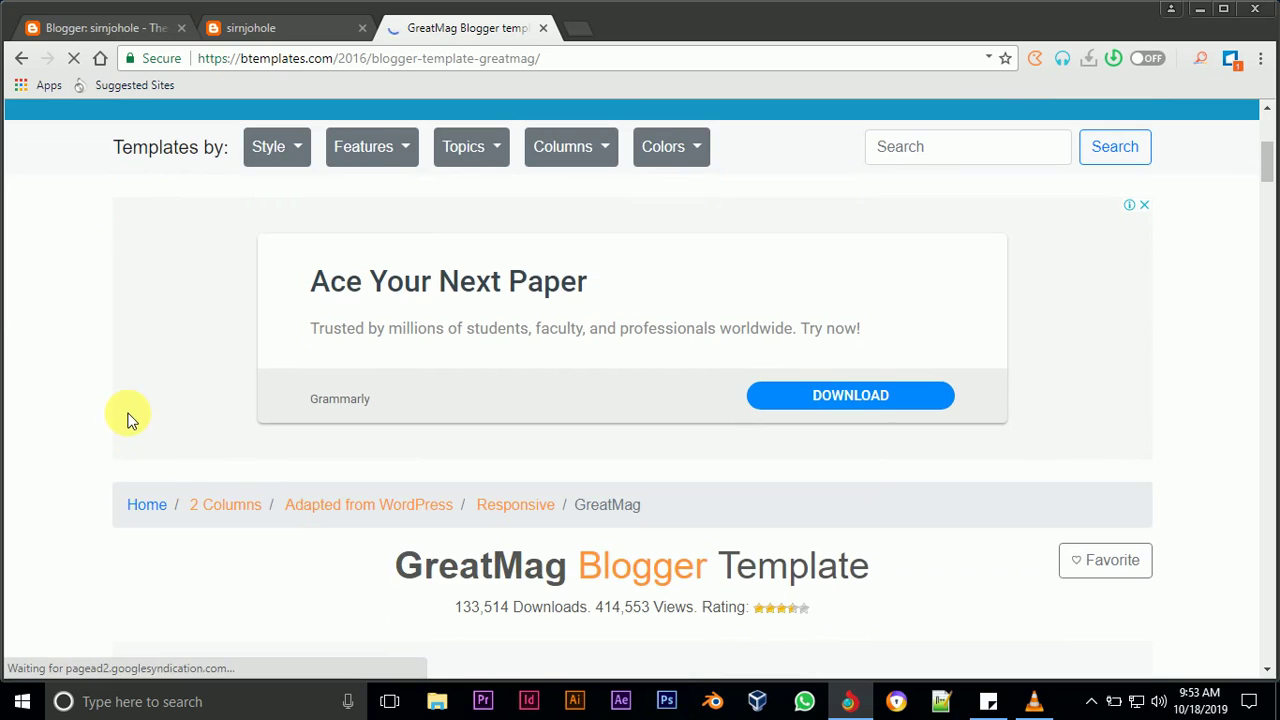
{"action": "scroll", "coordinate": [127, 420], "scroll_direction": "up", "scroll_amount": 2}
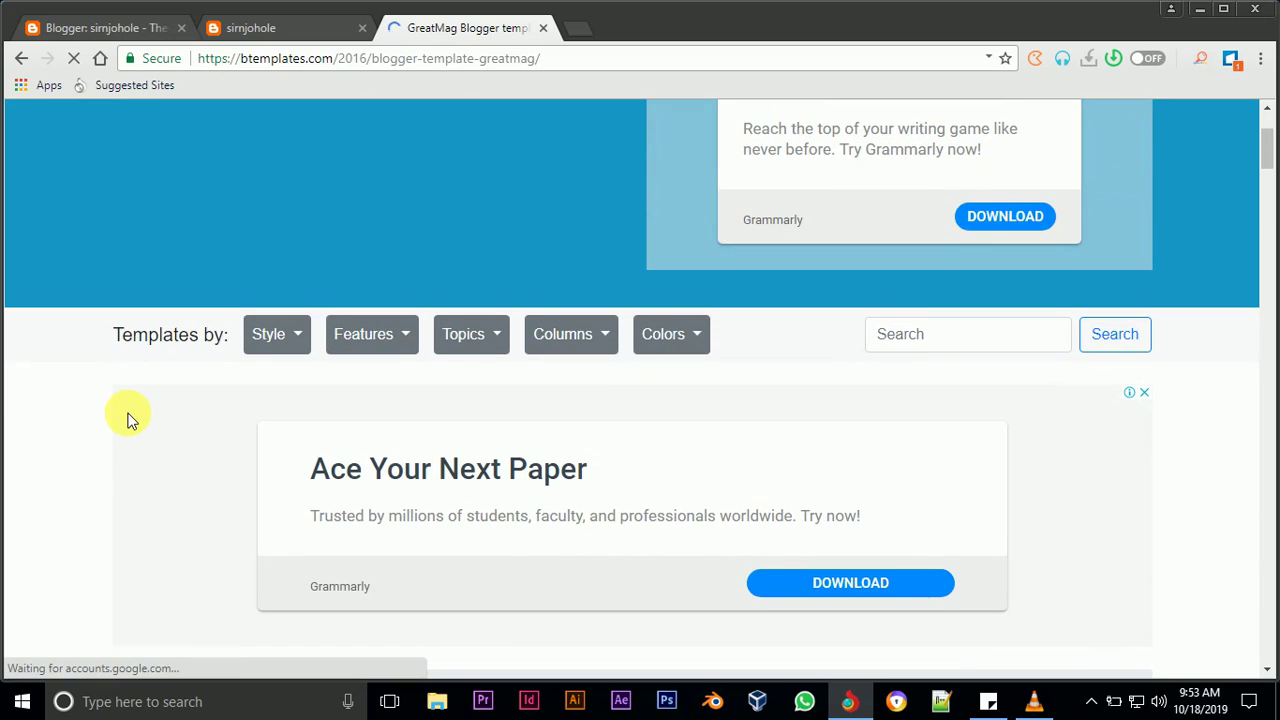
{"action": "scroll", "coordinate": [128, 418], "scroll_direction": "up", "scroll_amount": 2}
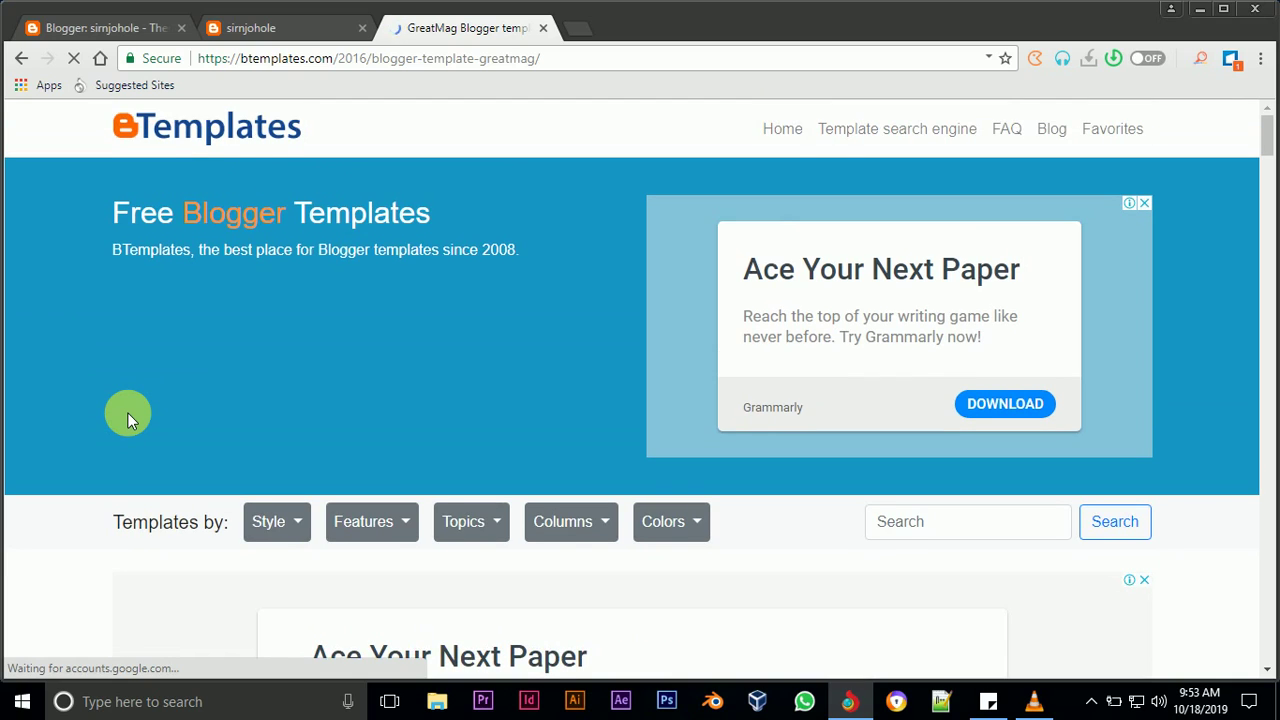
{"action": "scroll", "coordinate": [128, 418], "scroll_direction": "down", "scroll_amount": 3}
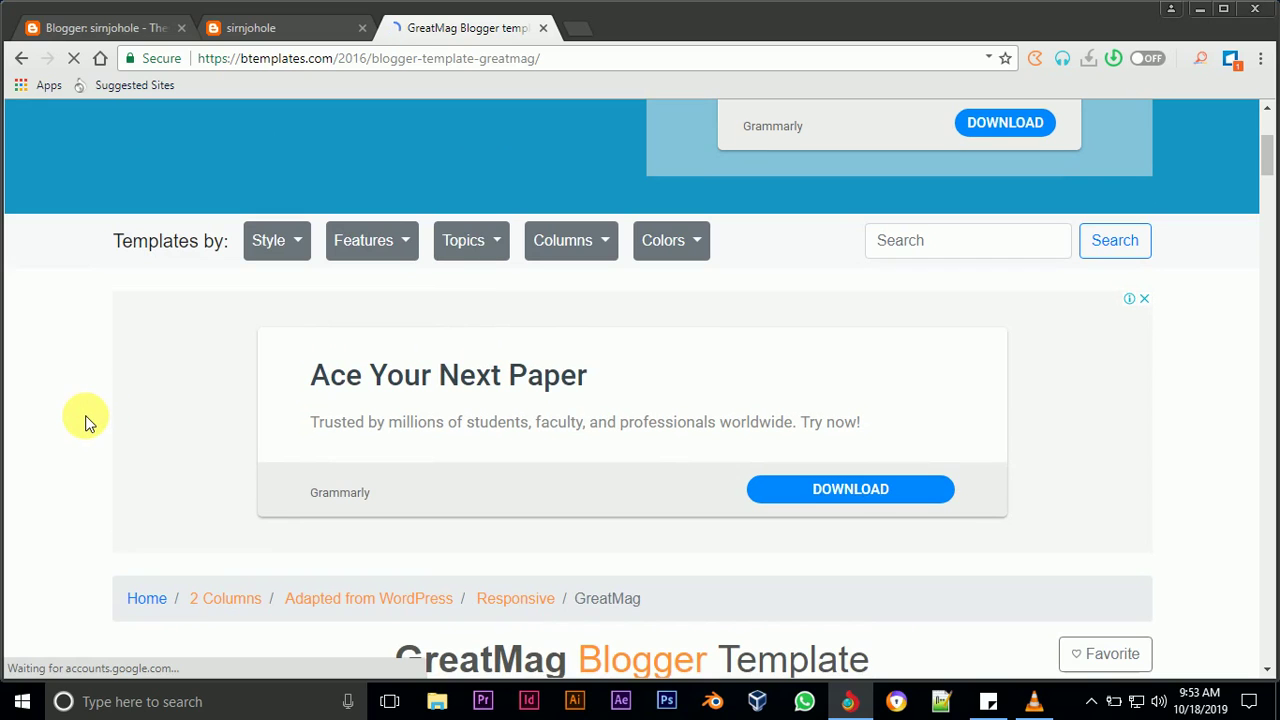
{"action": "scroll", "coordinate": [85, 420], "scroll_direction": "down", "scroll_amount": 5}
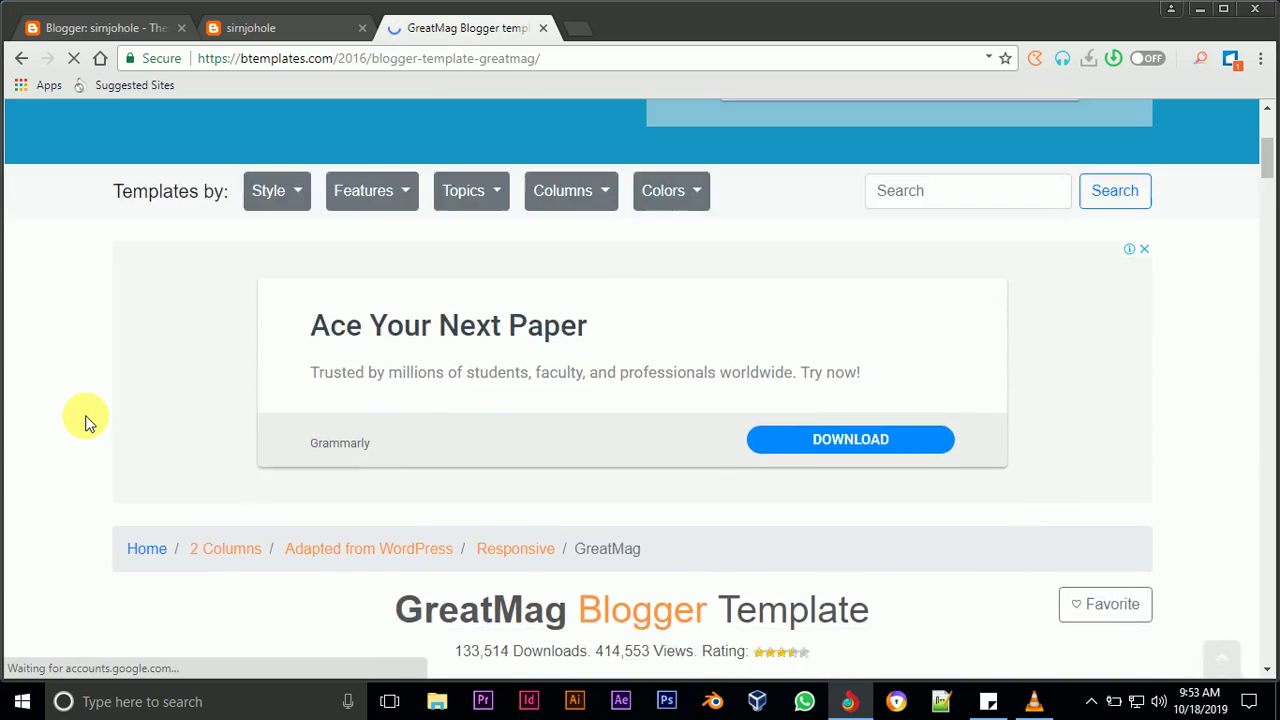
{"action": "scroll", "coordinate": [85, 420], "scroll_direction": "down", "scroll_amount": 3}
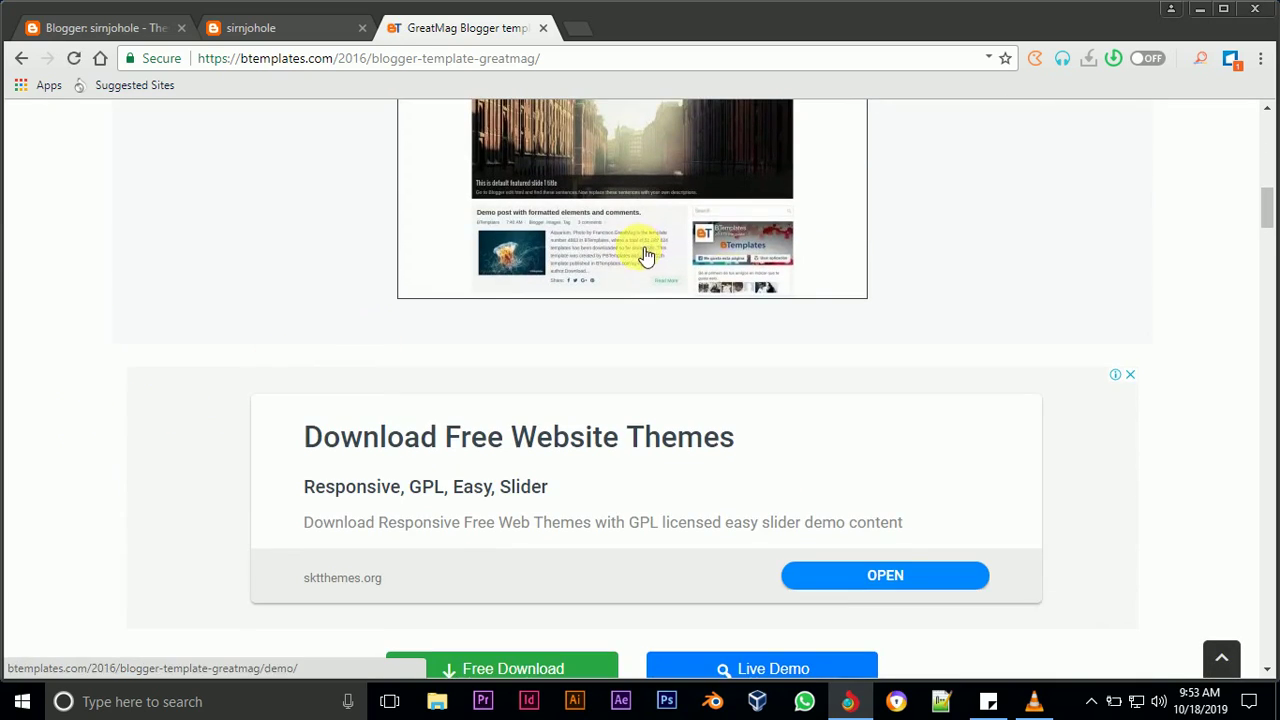
{"action": "scroll", "coordinate": [1008, 294], "scroll_direction": "down", "scroll_amount": 3}
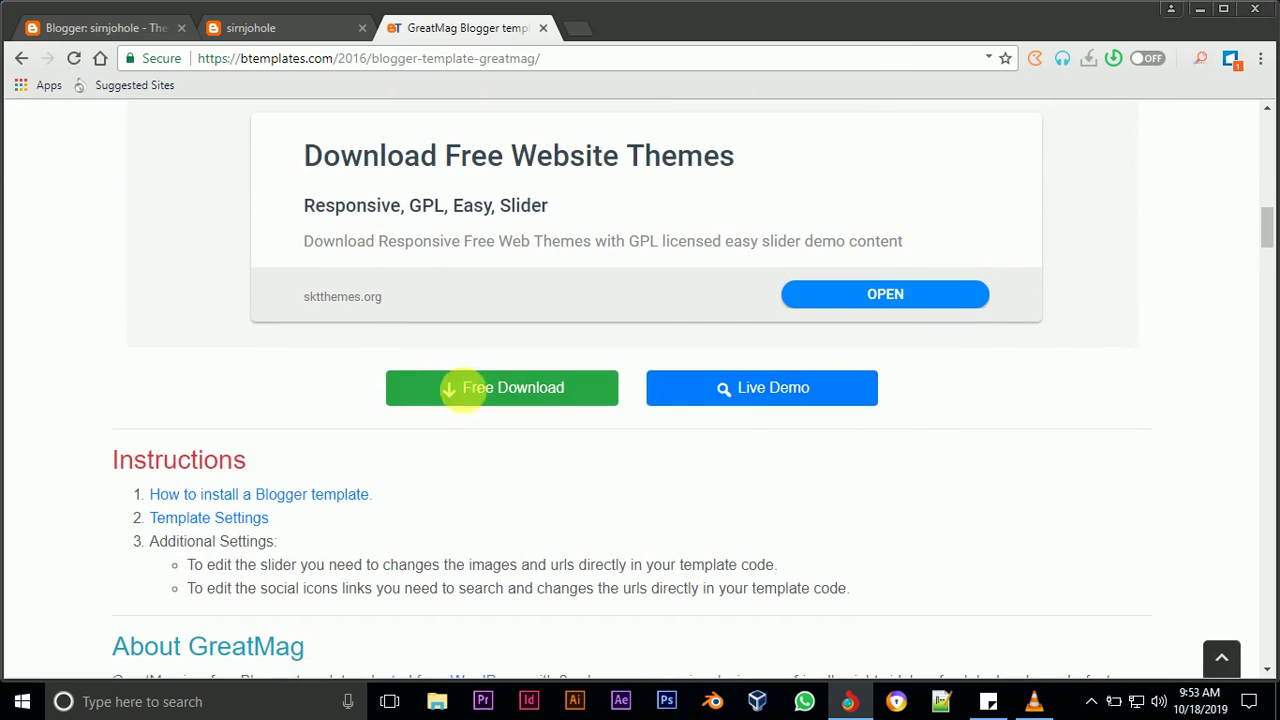
{"action": "left_click", "coordinate": [505, 389]}
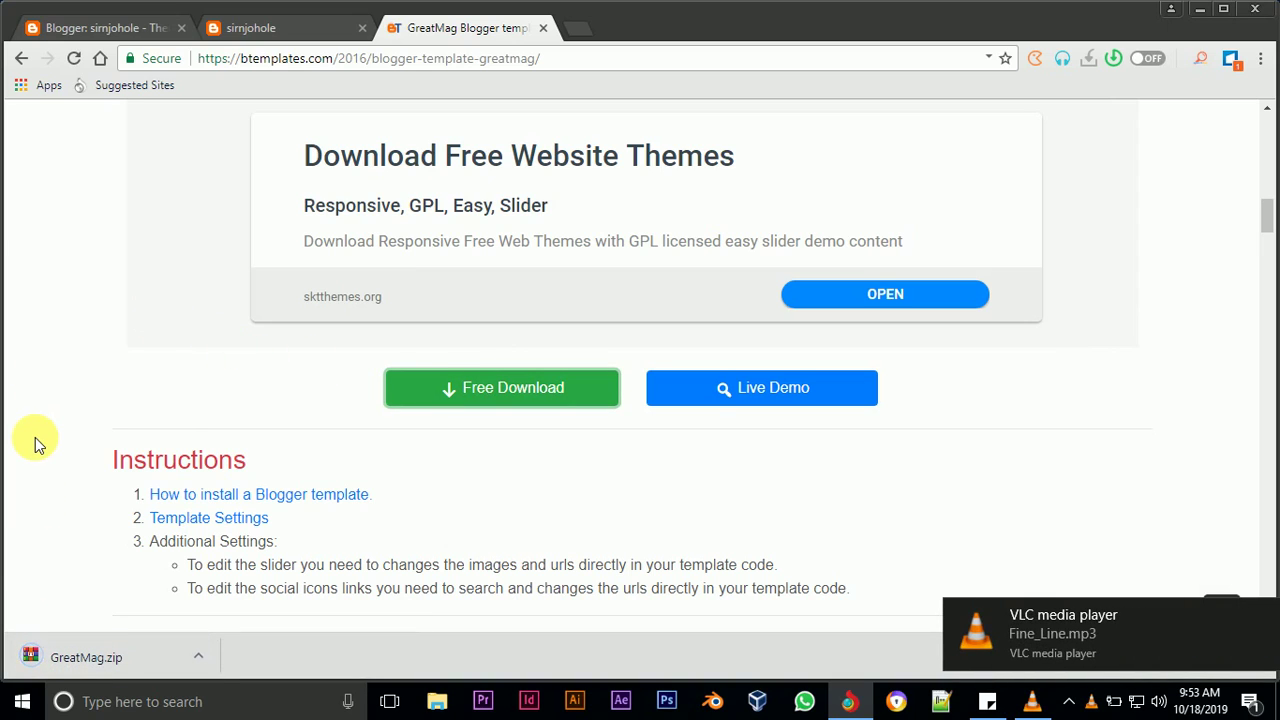
Show the downloaded GreatMag.zip in its folder and extract the archive in place.
{"action": "left_click", "coordinate": [198, 657]}
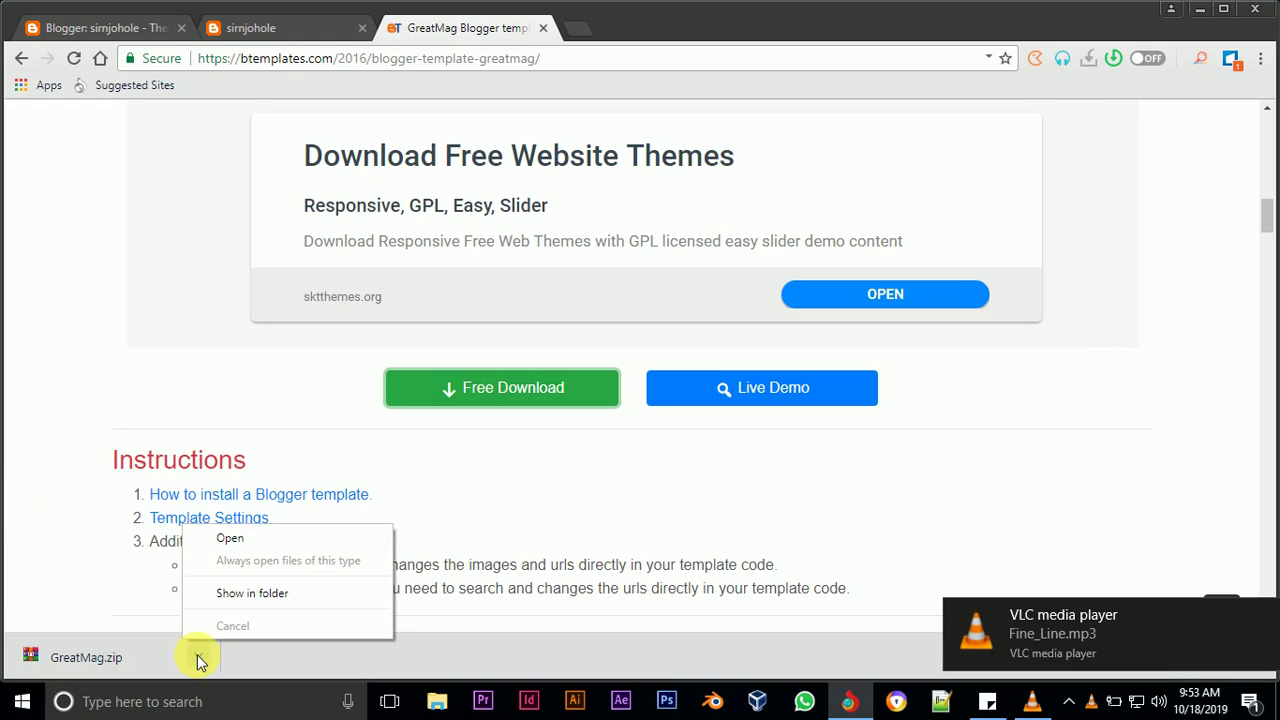
{"action": "left_click", "coordinate": [252, 596]}
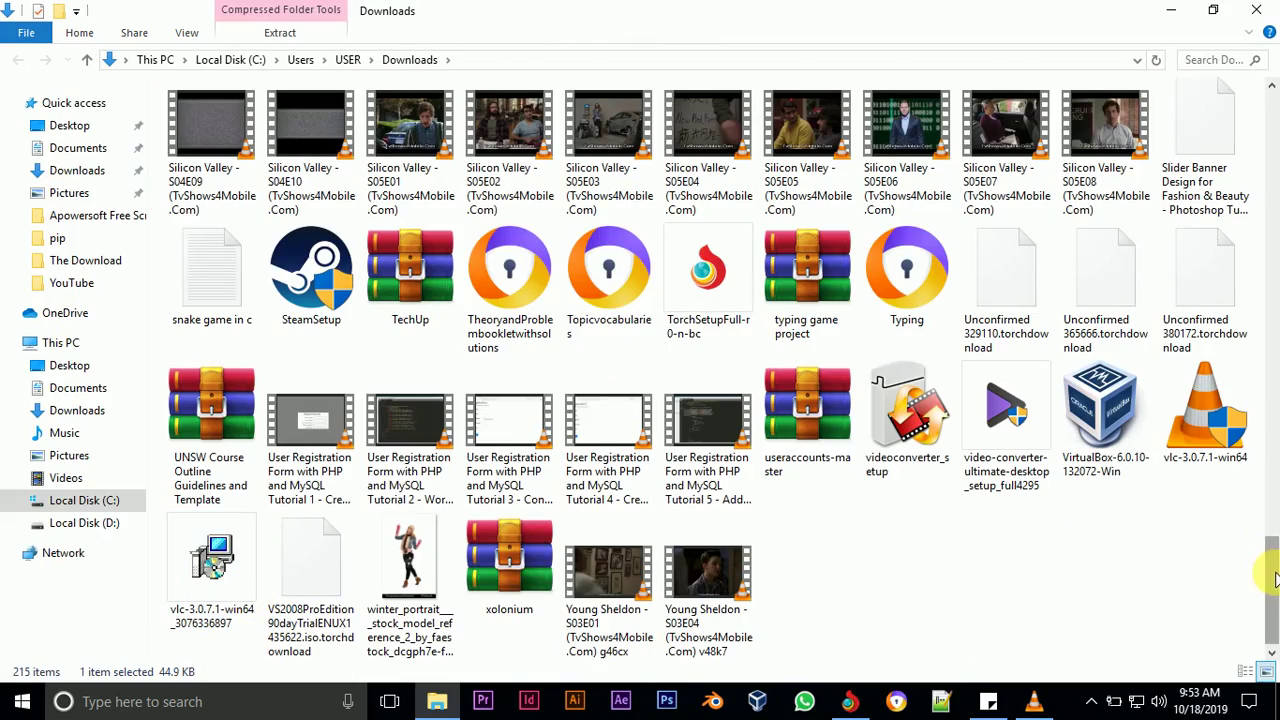
{"action": "left_click_drag", "start_coordinate": [1276, 578], "coordinate": [1276, 265]}
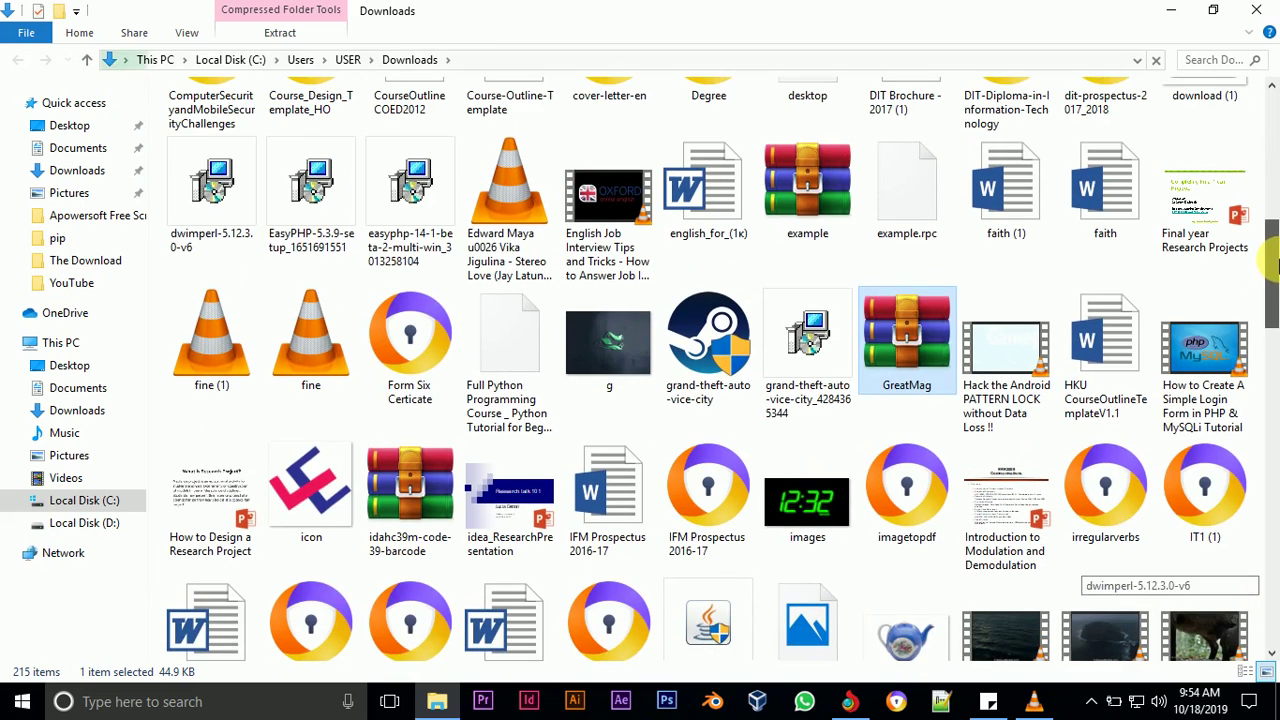
{"action": "double_click", "coordinate": [910, 338]}
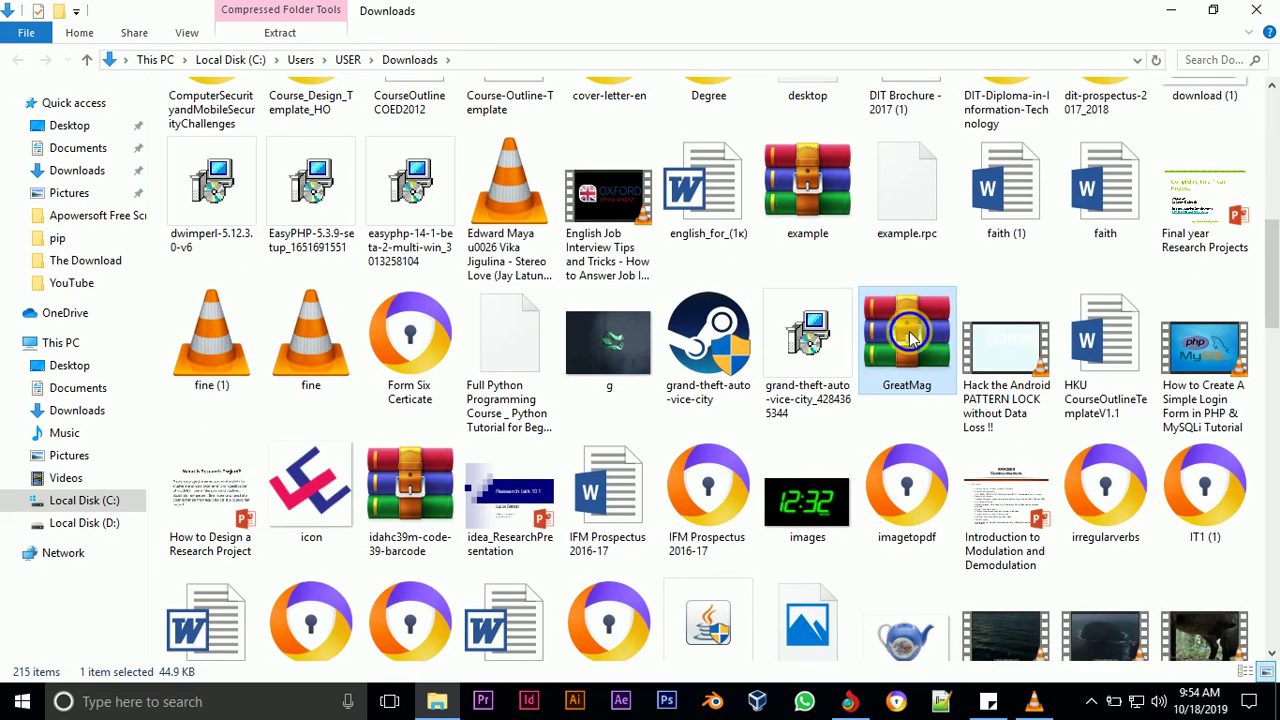
{"action": "right_click", "coordinate": [910, 338]}
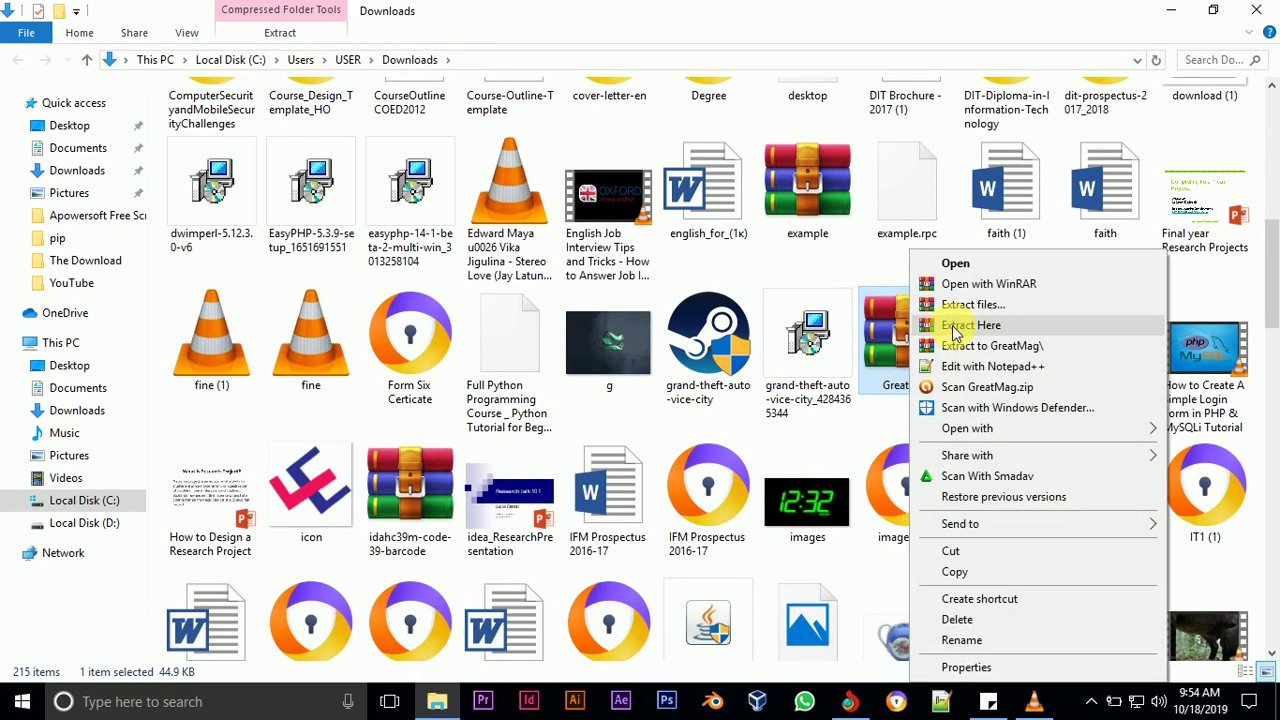
{"action": "left_click", "coordinate": [960, 326]}
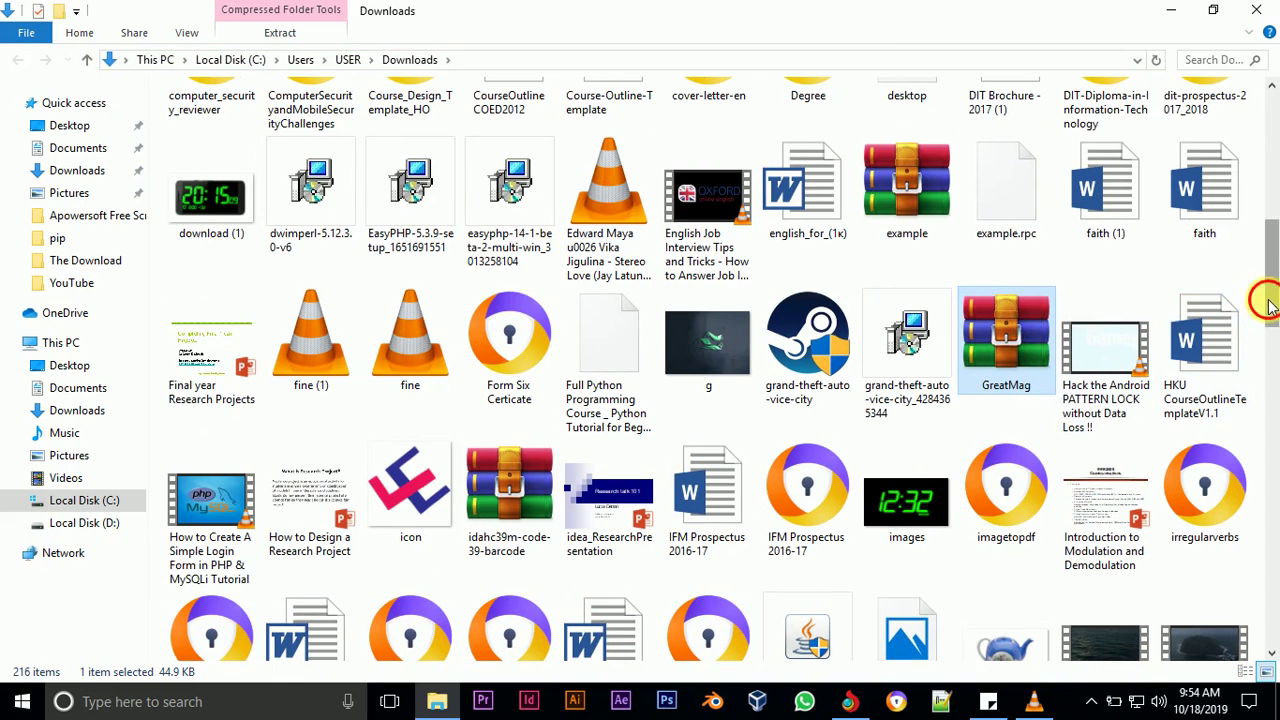
{"action": "left_click_drag", "start_coordinate": [1272, 300], "coordinate": [1275, 157]}
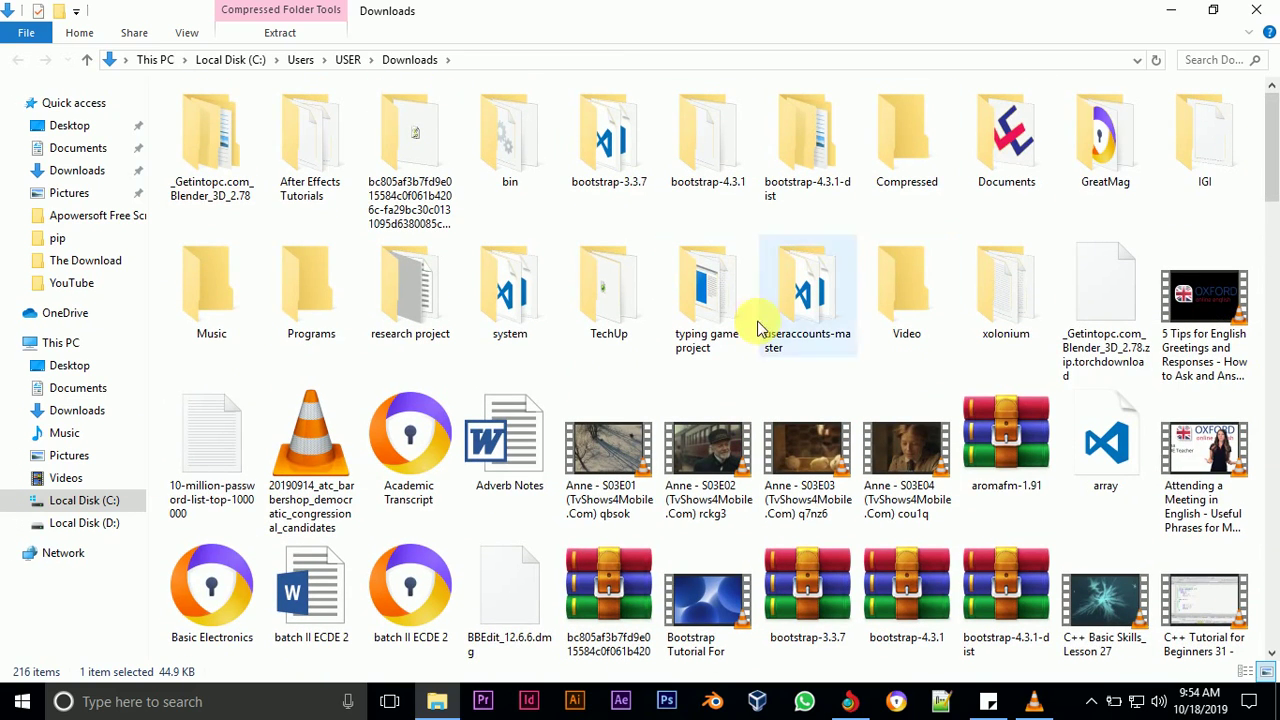
{"action": "left_click", "coordinate": [511, 295]}
{"action": "key", "text": "m"}
{"action": "key", "text": "m"}
{"action": "key", "text": "m"}
{"action": "key", "text": "m"}
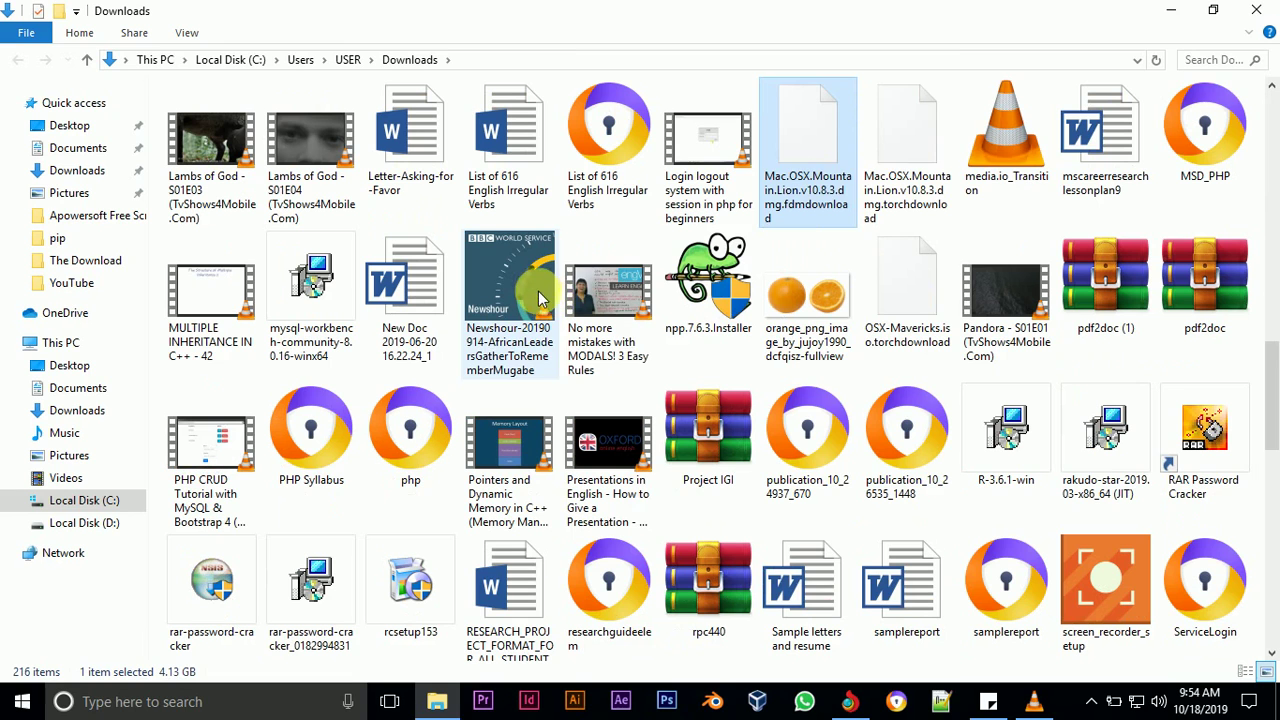
{"action": "key", "text": "m"}
{"action": "key", "text": "m"}
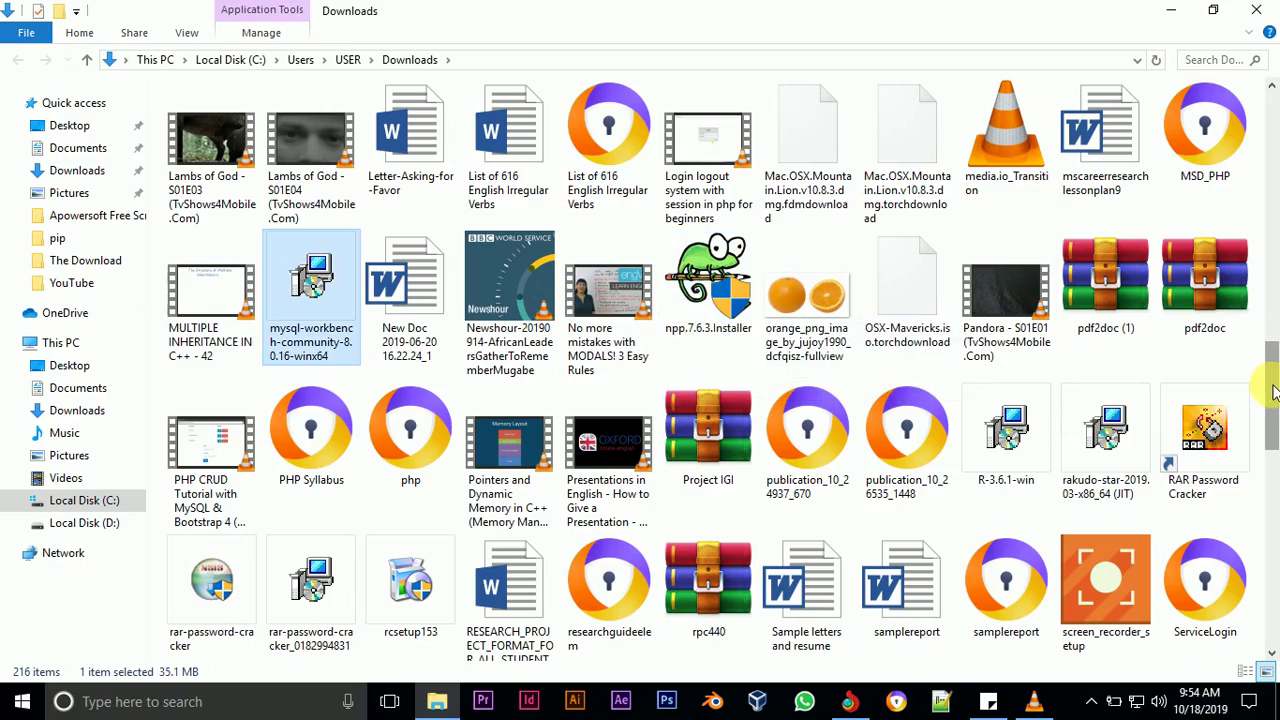
{"action": "left_click_drag", "start_coordinate": [1270, 385], "coordinate": [1275, 140]}
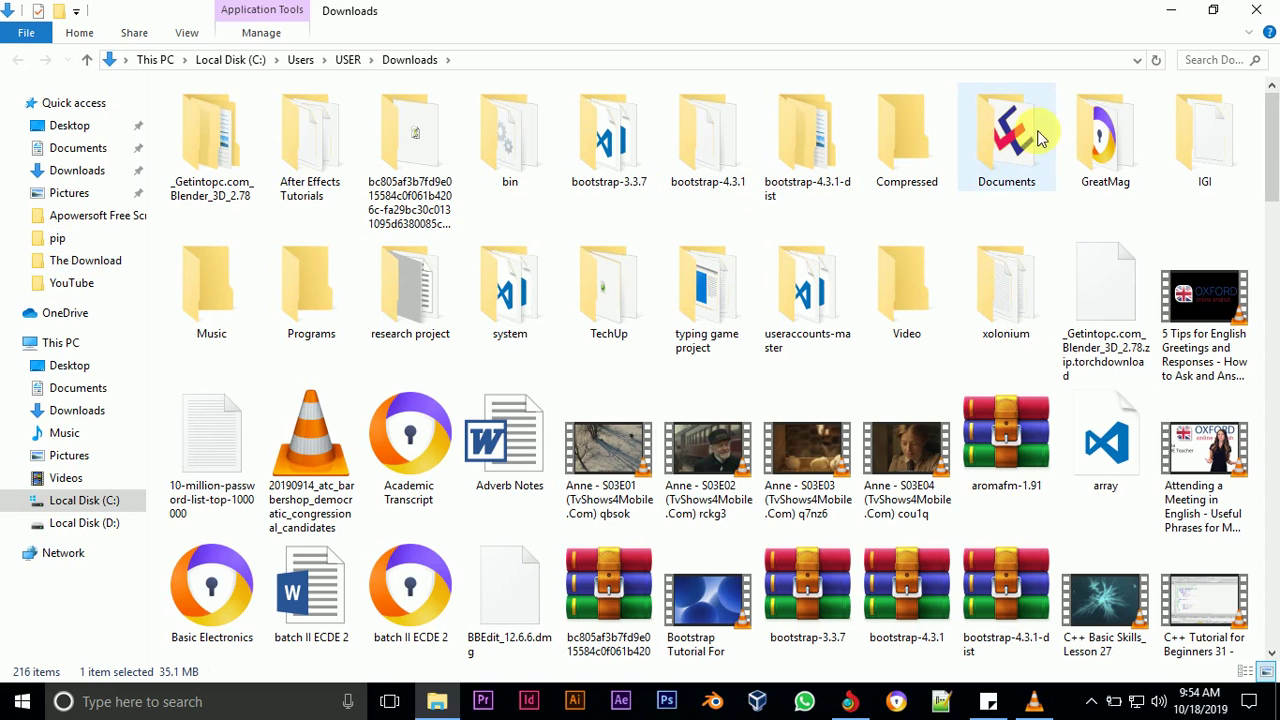
Open the extracted GreatMag folder and open the GreatMag XML document in Notepad++ for editing.
{"action": "left_click", "coordinate": [1096, 145]}
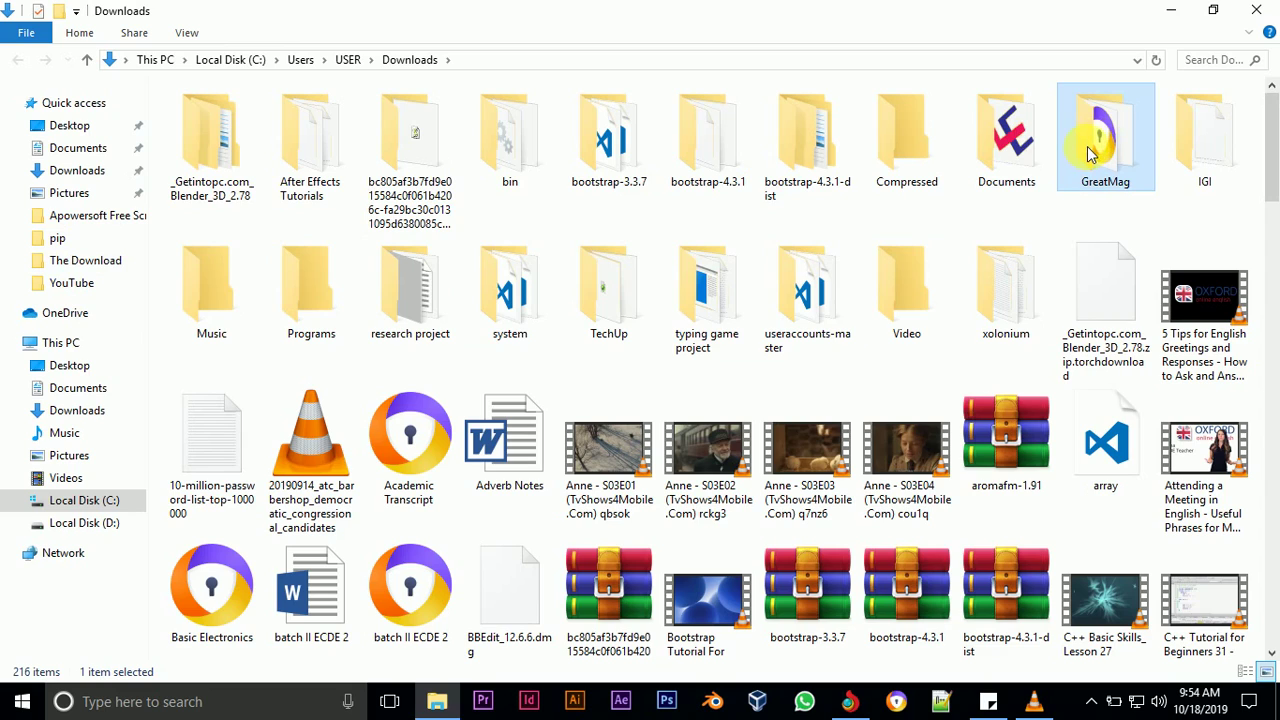
{"action": "double_click", "coordinate": [1091, 153]}
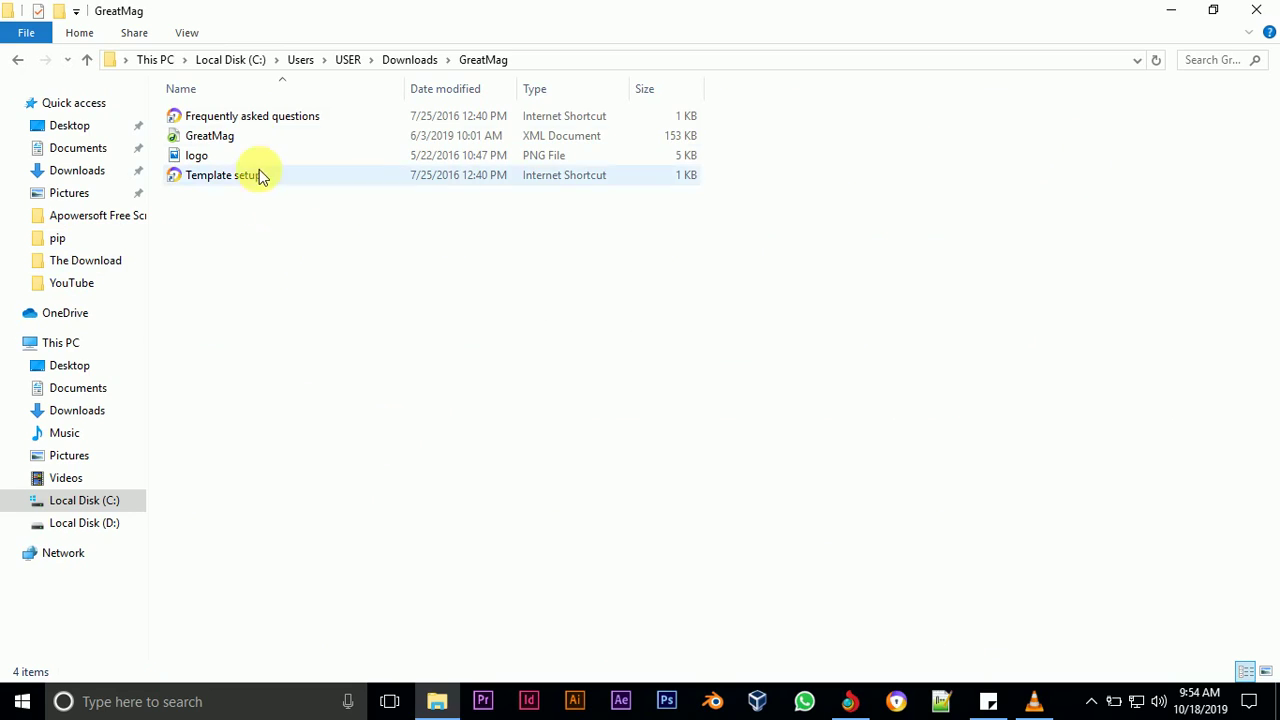
{"action": "left_click", "coordinate": [250, 138]}
{"action": "right_click", "coordinate": [251, 137]}
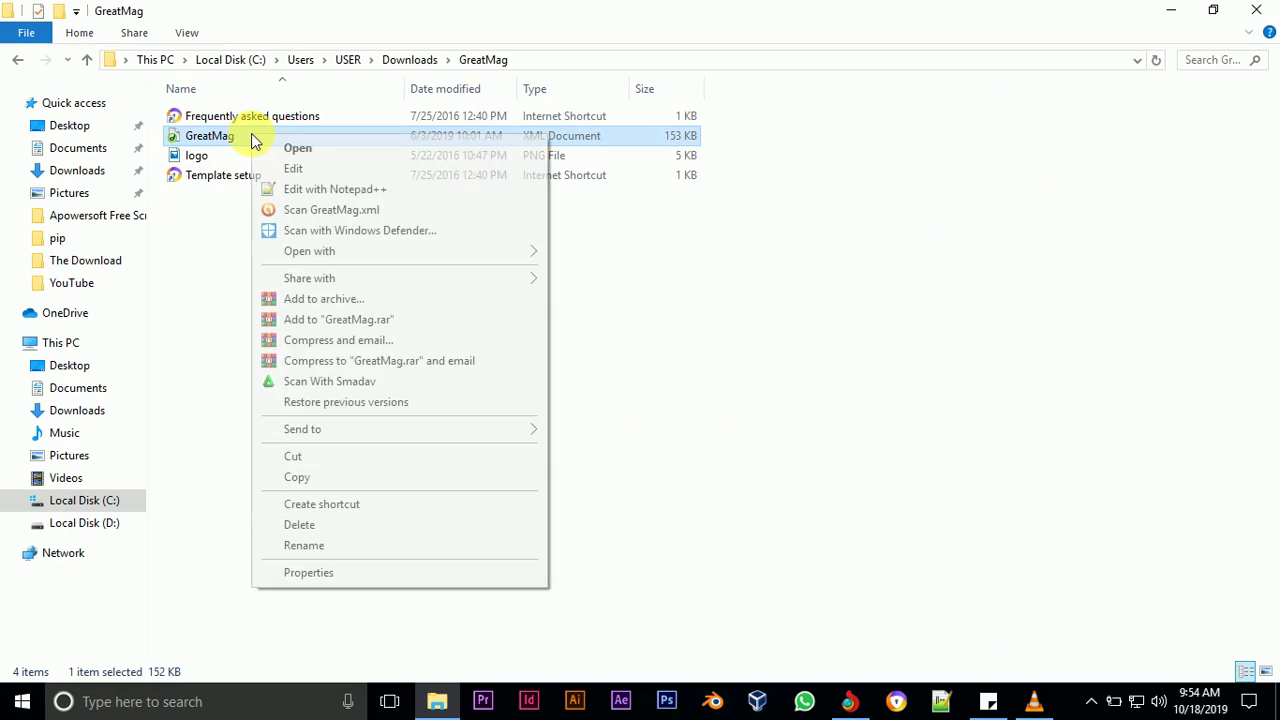
{"action": "left_click", "coordinate": [345, 190]}
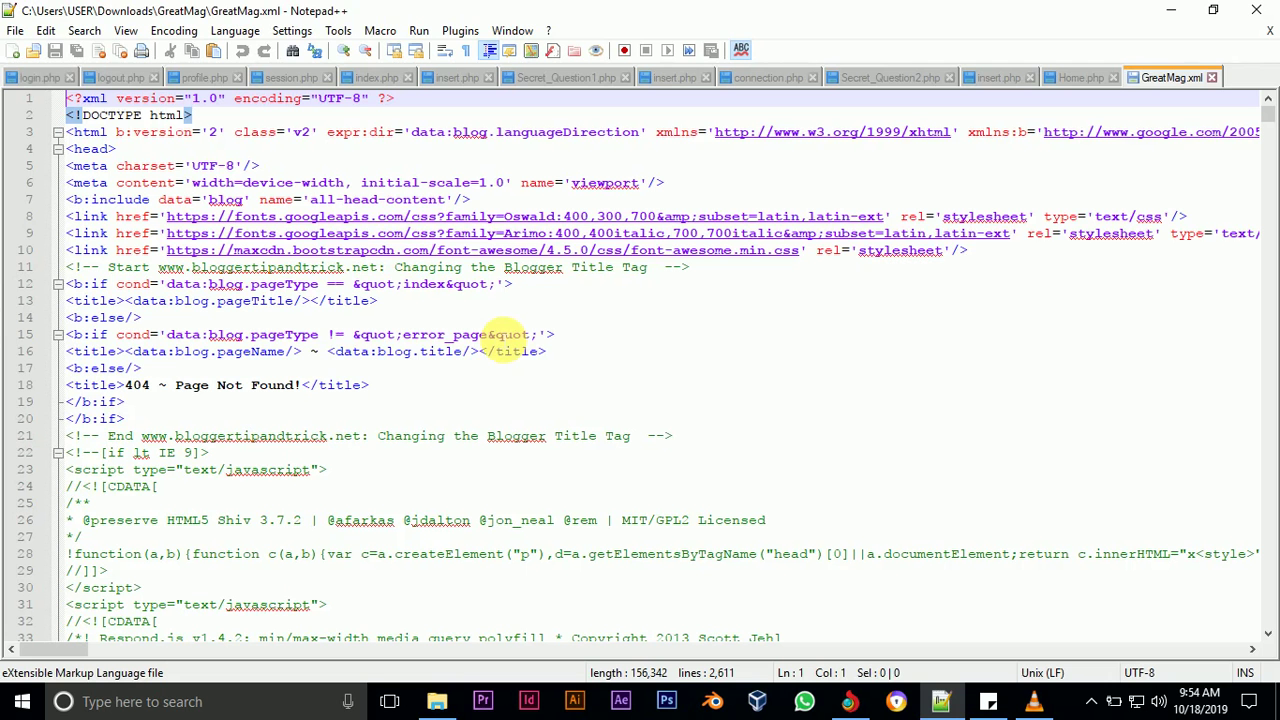
{"action": "left_click", "coordinate": [501, 335]}
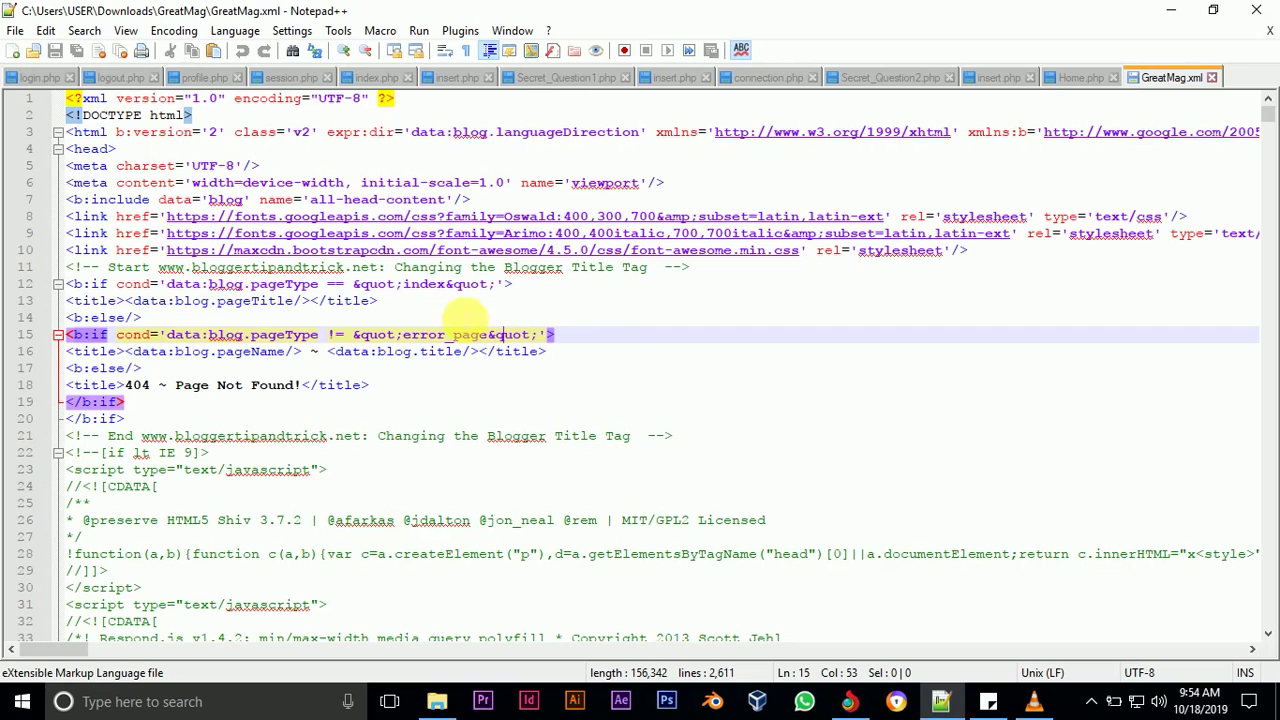
Switch to the Sticky Notes tutorial note and add the line "4. Select all code by pressing Ctrl +A then copy it".
{"action": "left_click", "coordinate": [988, 701]}
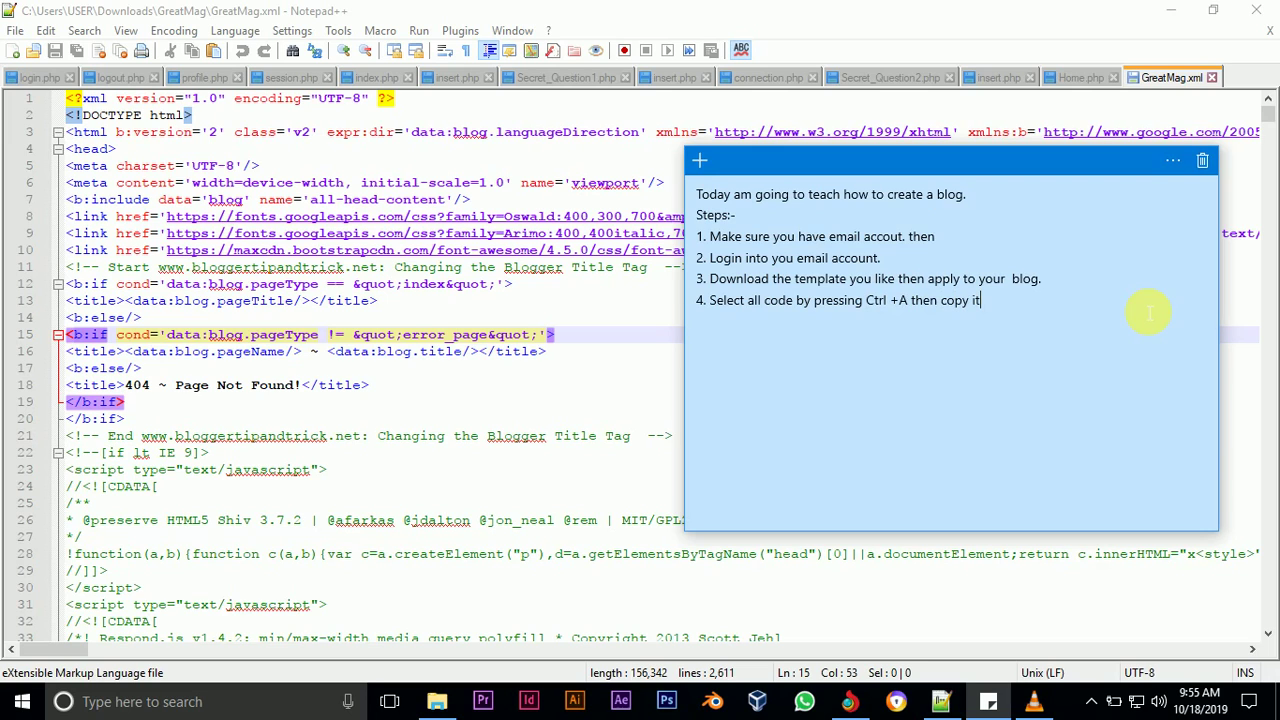
Return to the GreatMag XML document in Notepad++ and copy its entire code.
{"action": "left_click", "coordinate": [445, 314]}
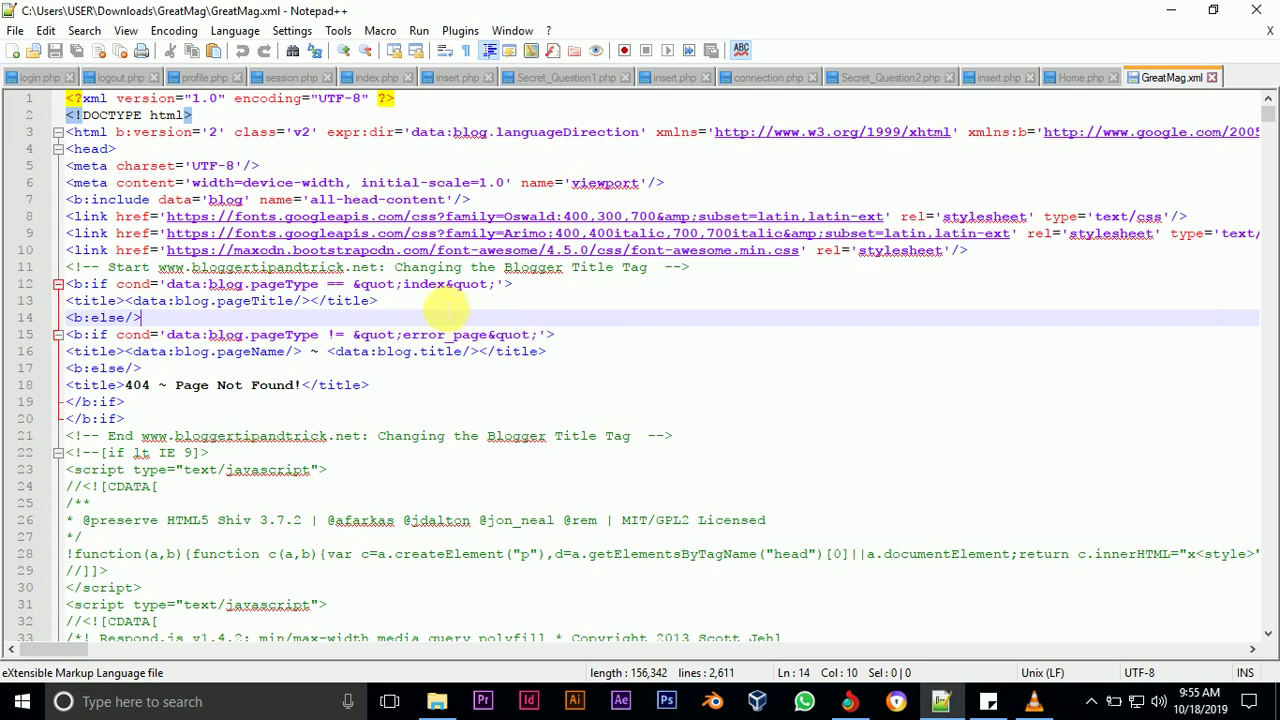
{"action": "key", "text": "ctrl+a"}
{"action": "right_click", "coordinate": [419, 262]}
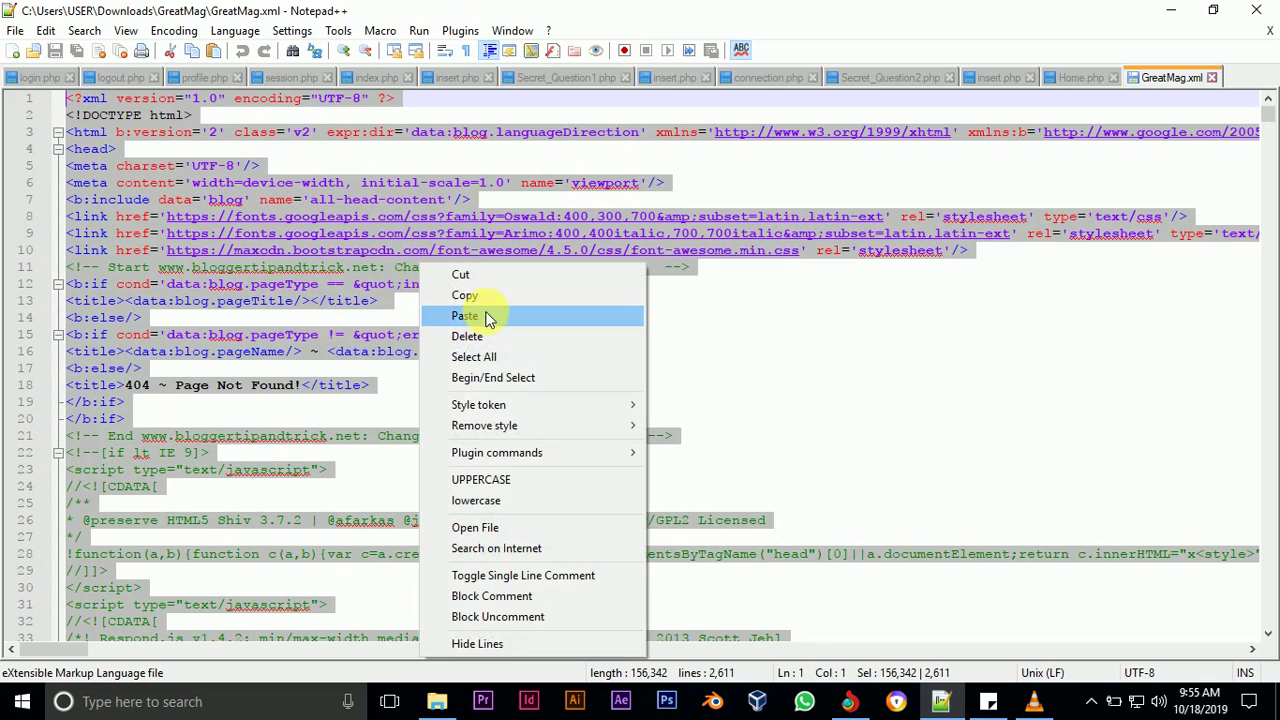
{"action": "left_click", "coordinate": [503, 298]}
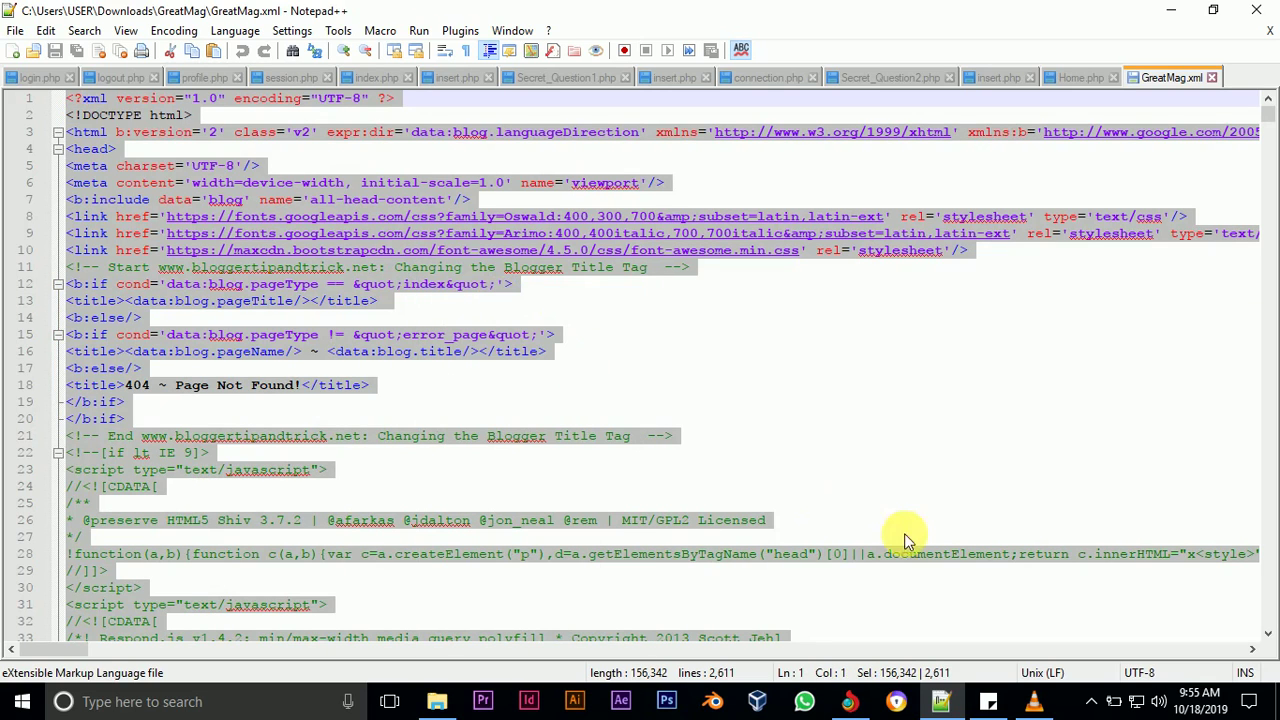
Switch to the browser and open the HTML code of the blog's current theme for editing in Blogger.
{"action": "left_click", "coordinate": [849, 701]}
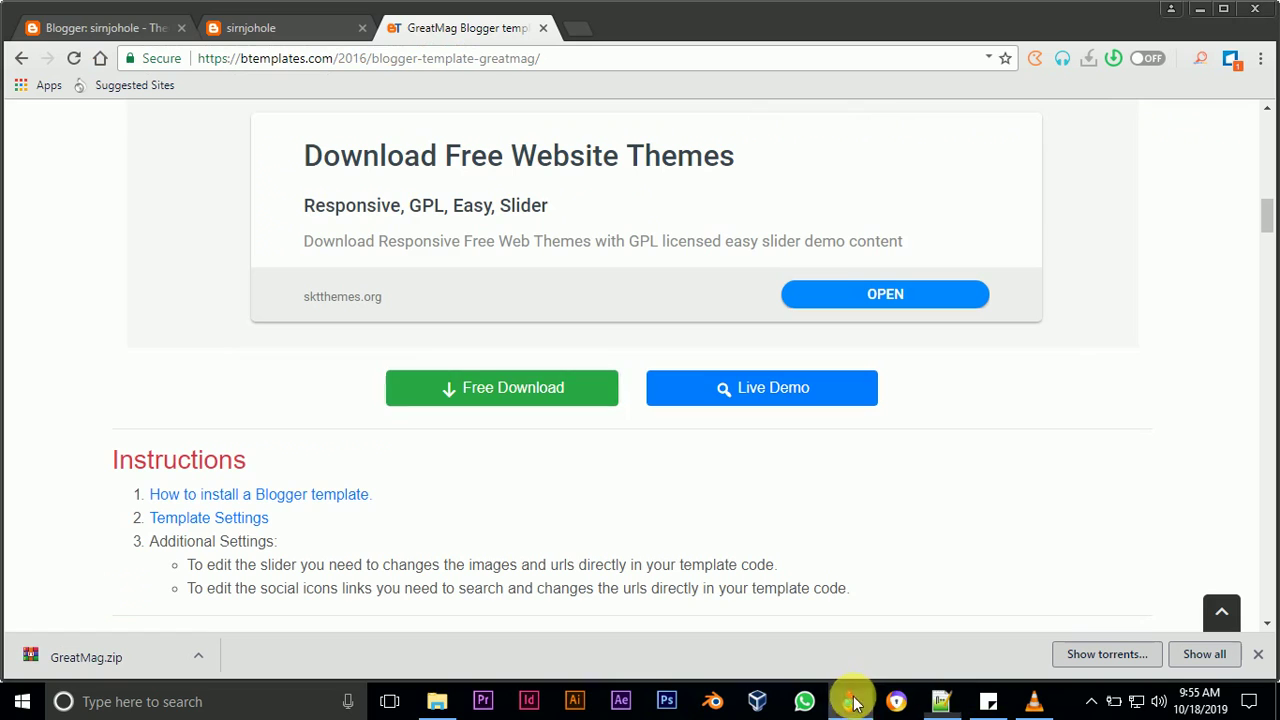
{"action": "left_click", "coordinate": [125, 28]}
{"action": "scroll", "coordinate": [160, 410], "scroll_direction": "down", "scroll_amount": 1}
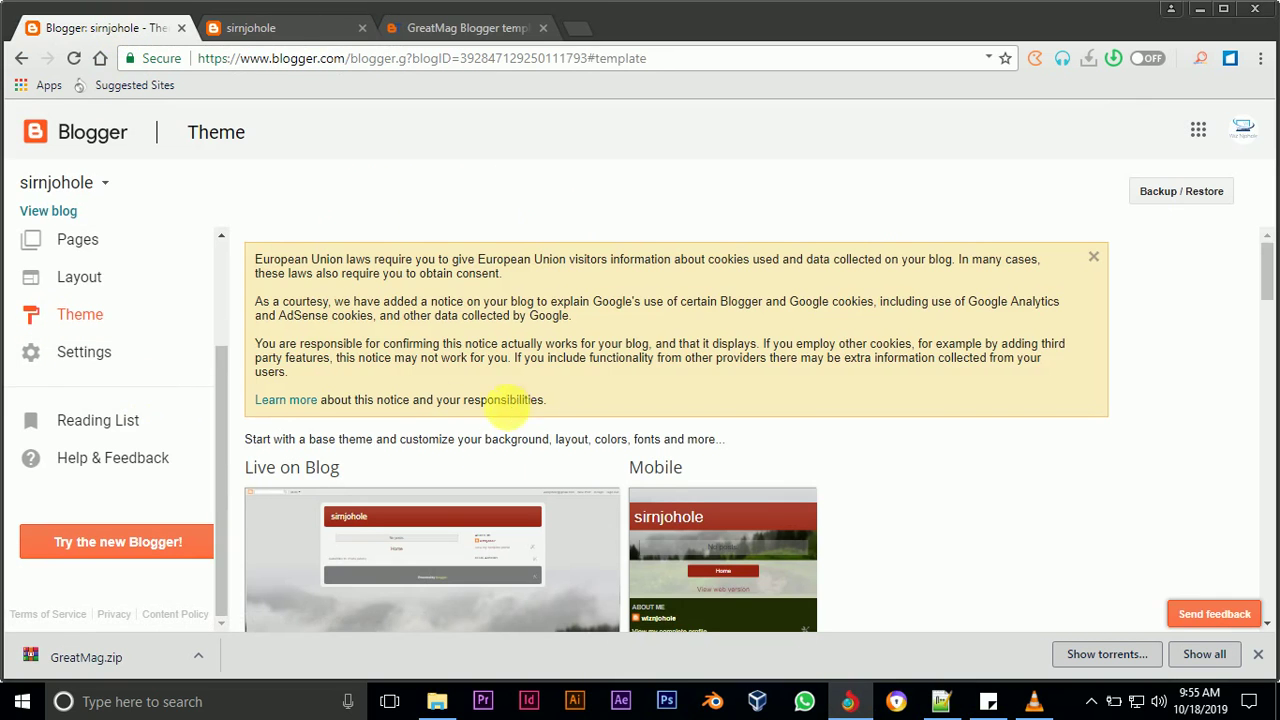
{"action": "scroll", "coordinate": [486, 400], "scroll_direction": "down", "scroll_amount": 5}
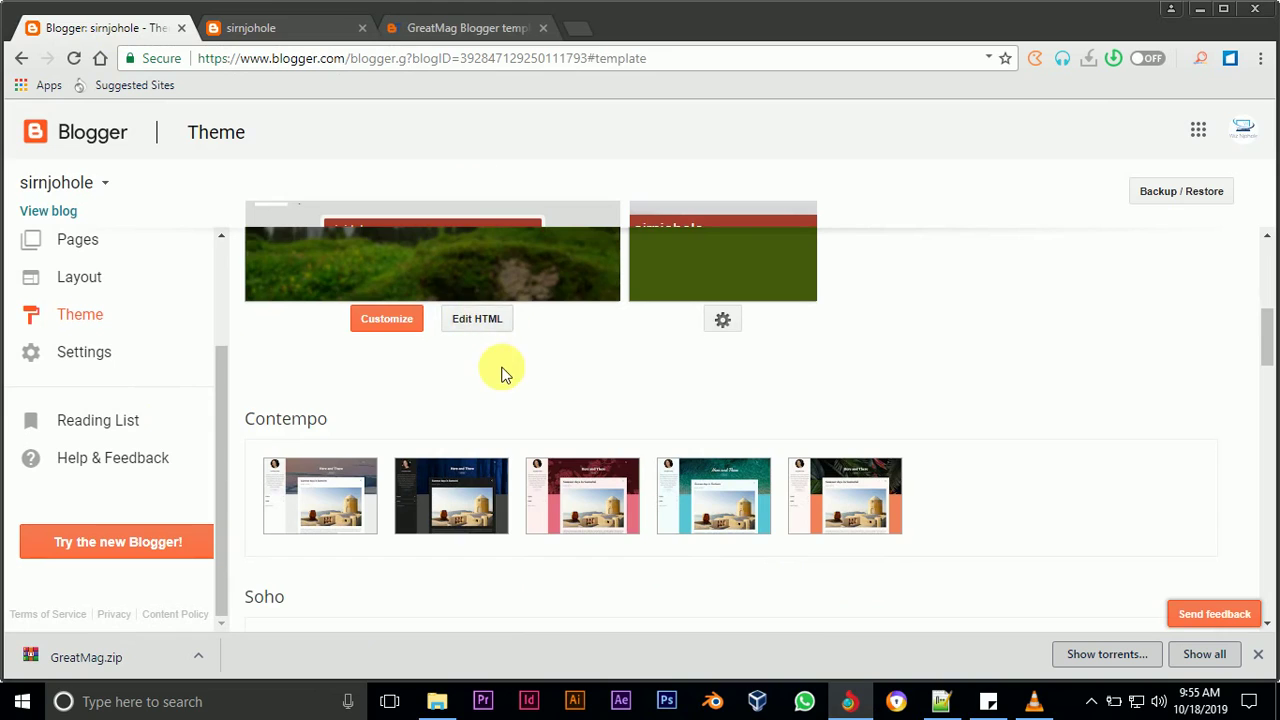
{"action": "left_click", "coordinate": [480, 417]}
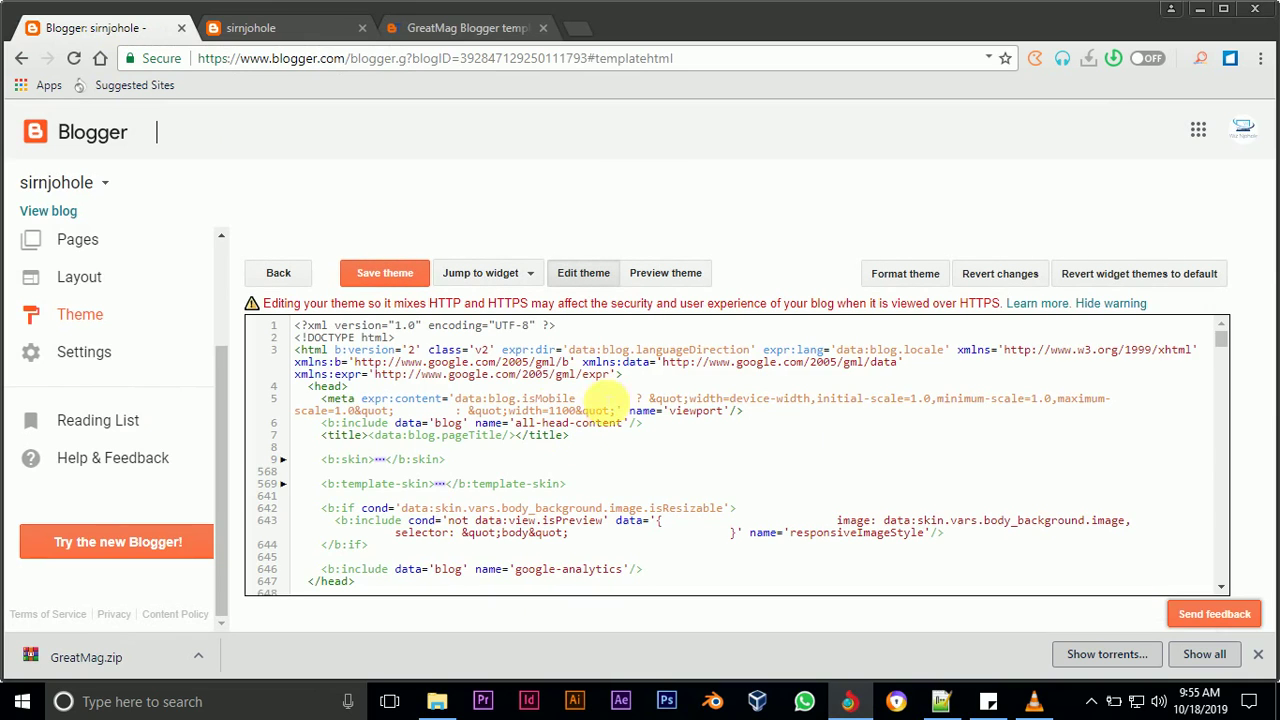
Switch to the Sticky Notes tutorial note and add a fifth line beginning "5. Delete the".
{"action": "left_click", "coordinate": [988, 701]}
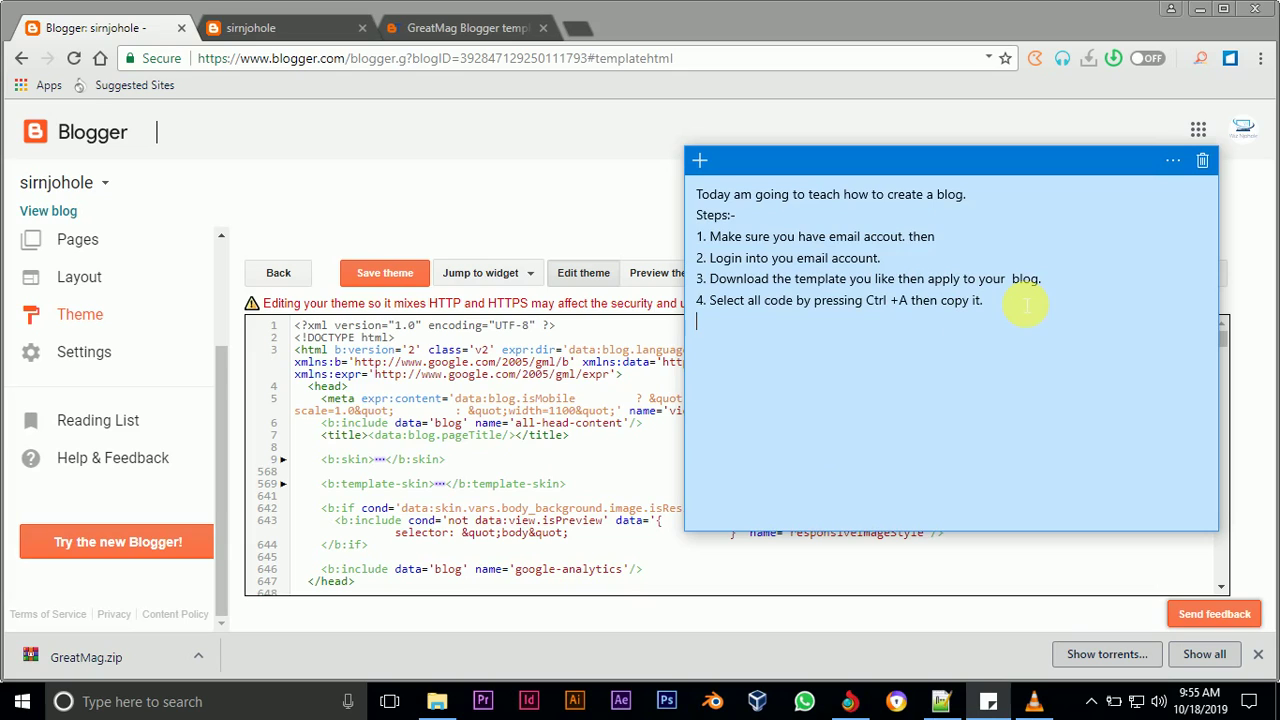
{"action": "type", "text": "Delete the"}
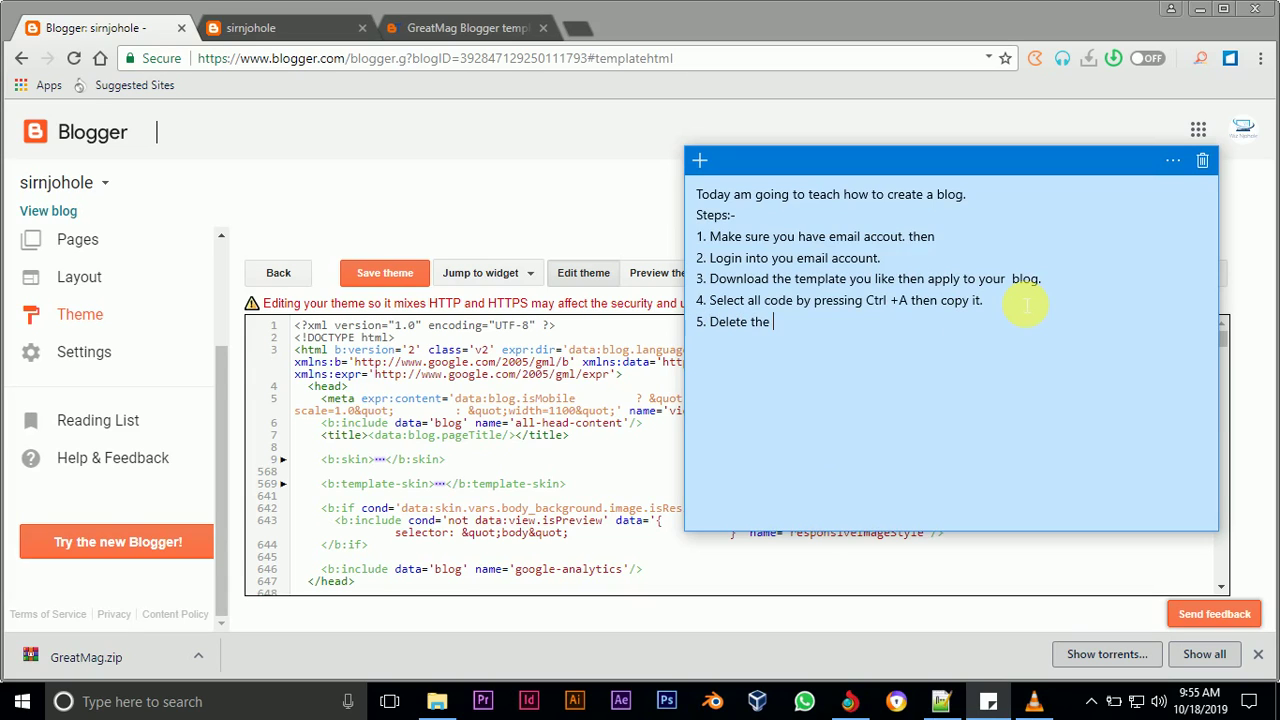